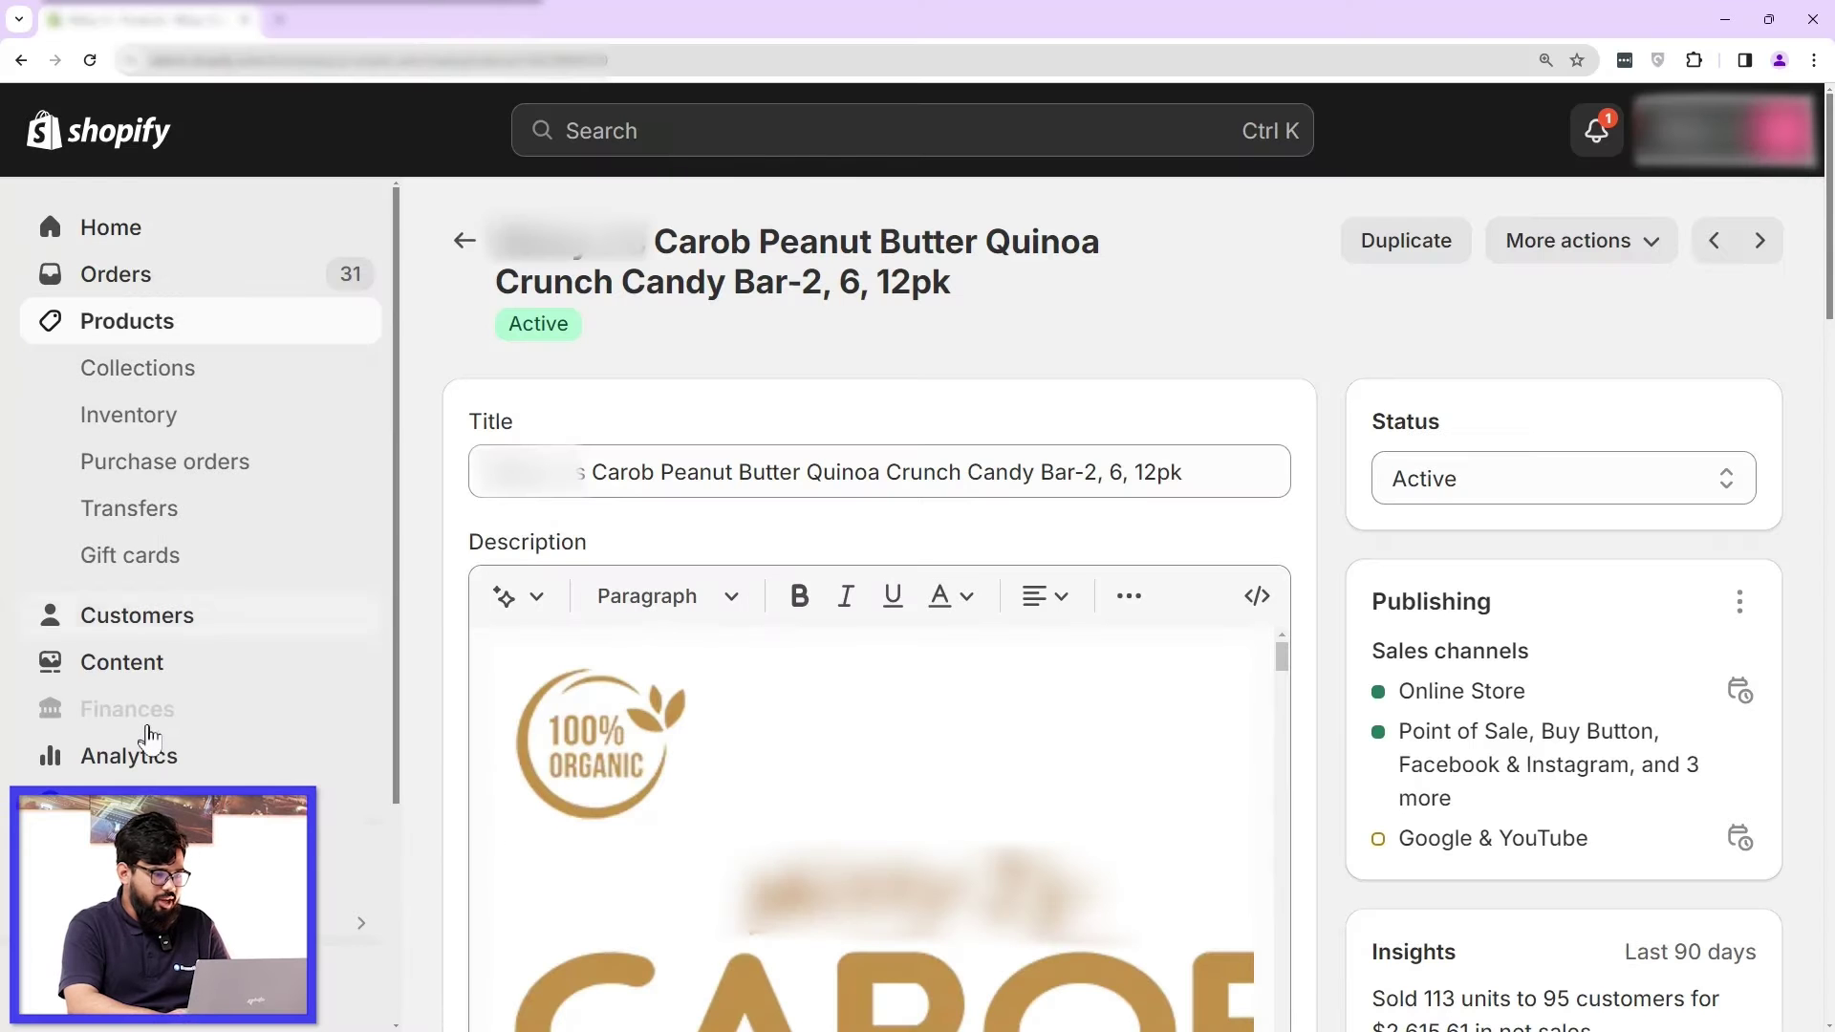
- Scroll the candy bar product page's left sidebar down to Sales channels
scroll(148, 755, down, 3)
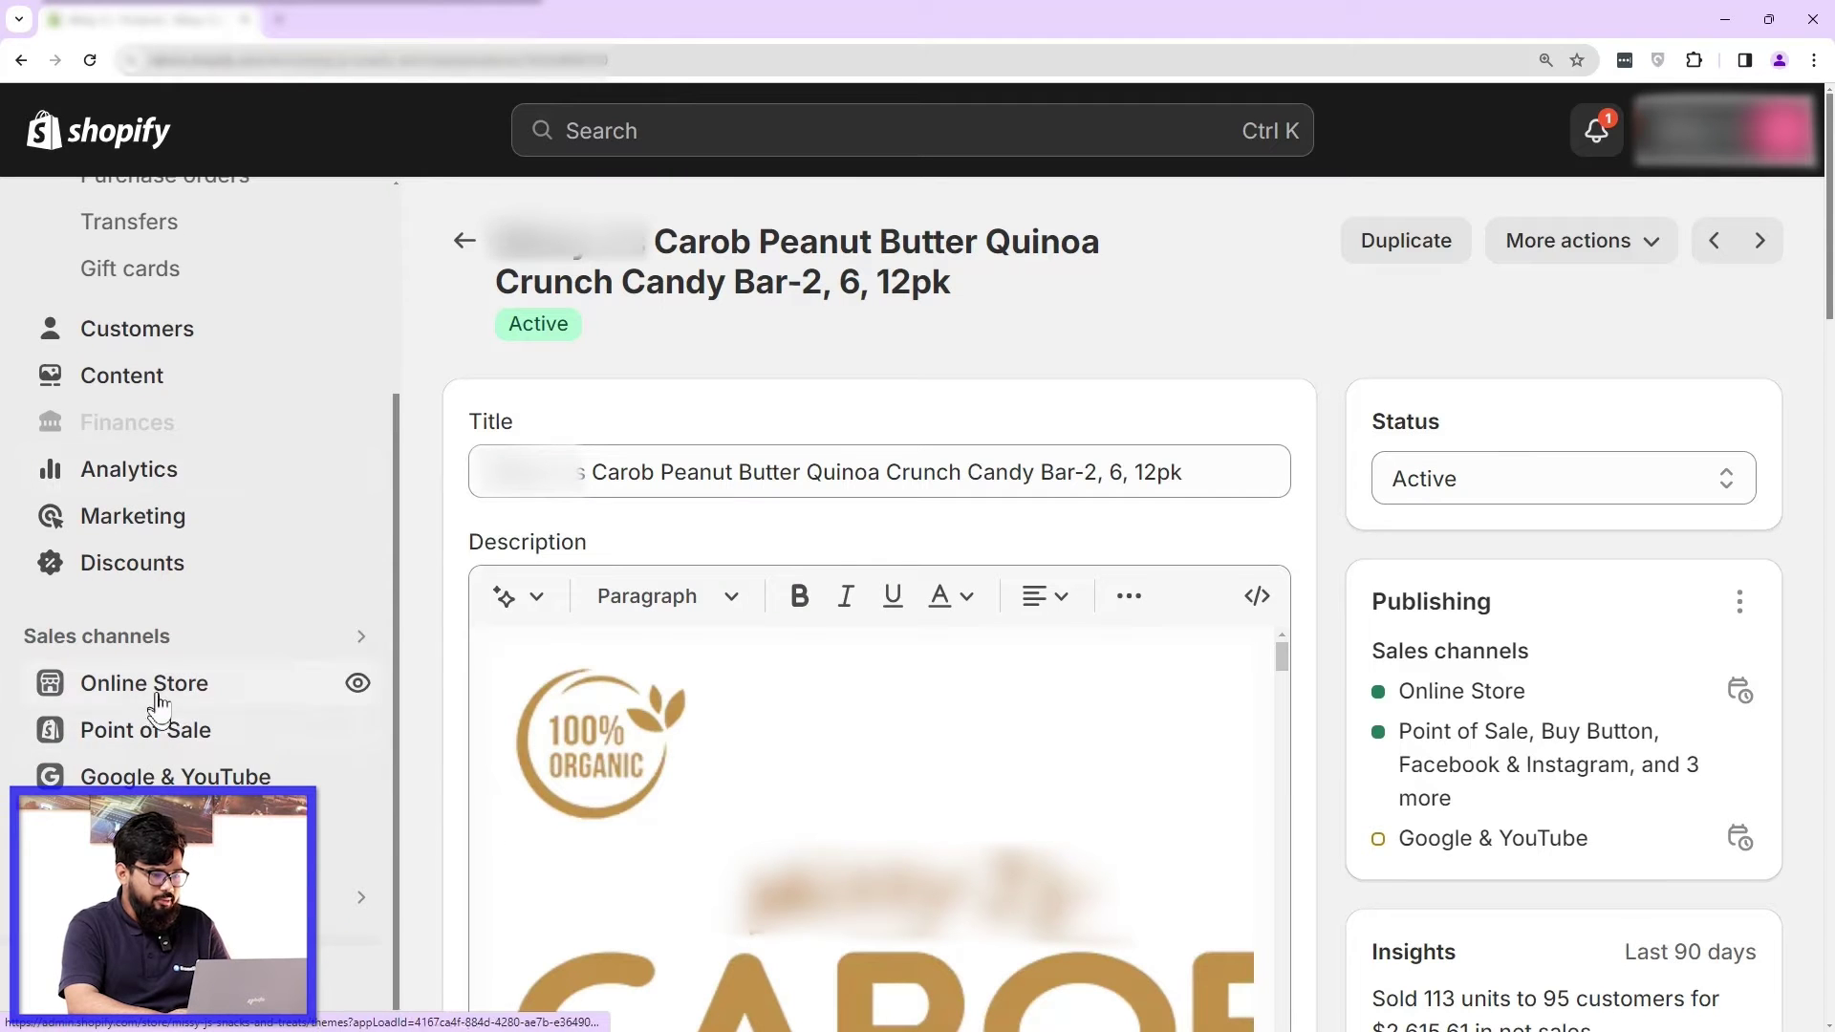
- Go to the Online Store themes overview, zoomed out, and open the live storefront in a new tab
click(158, 682)
key(ctrl+minus)
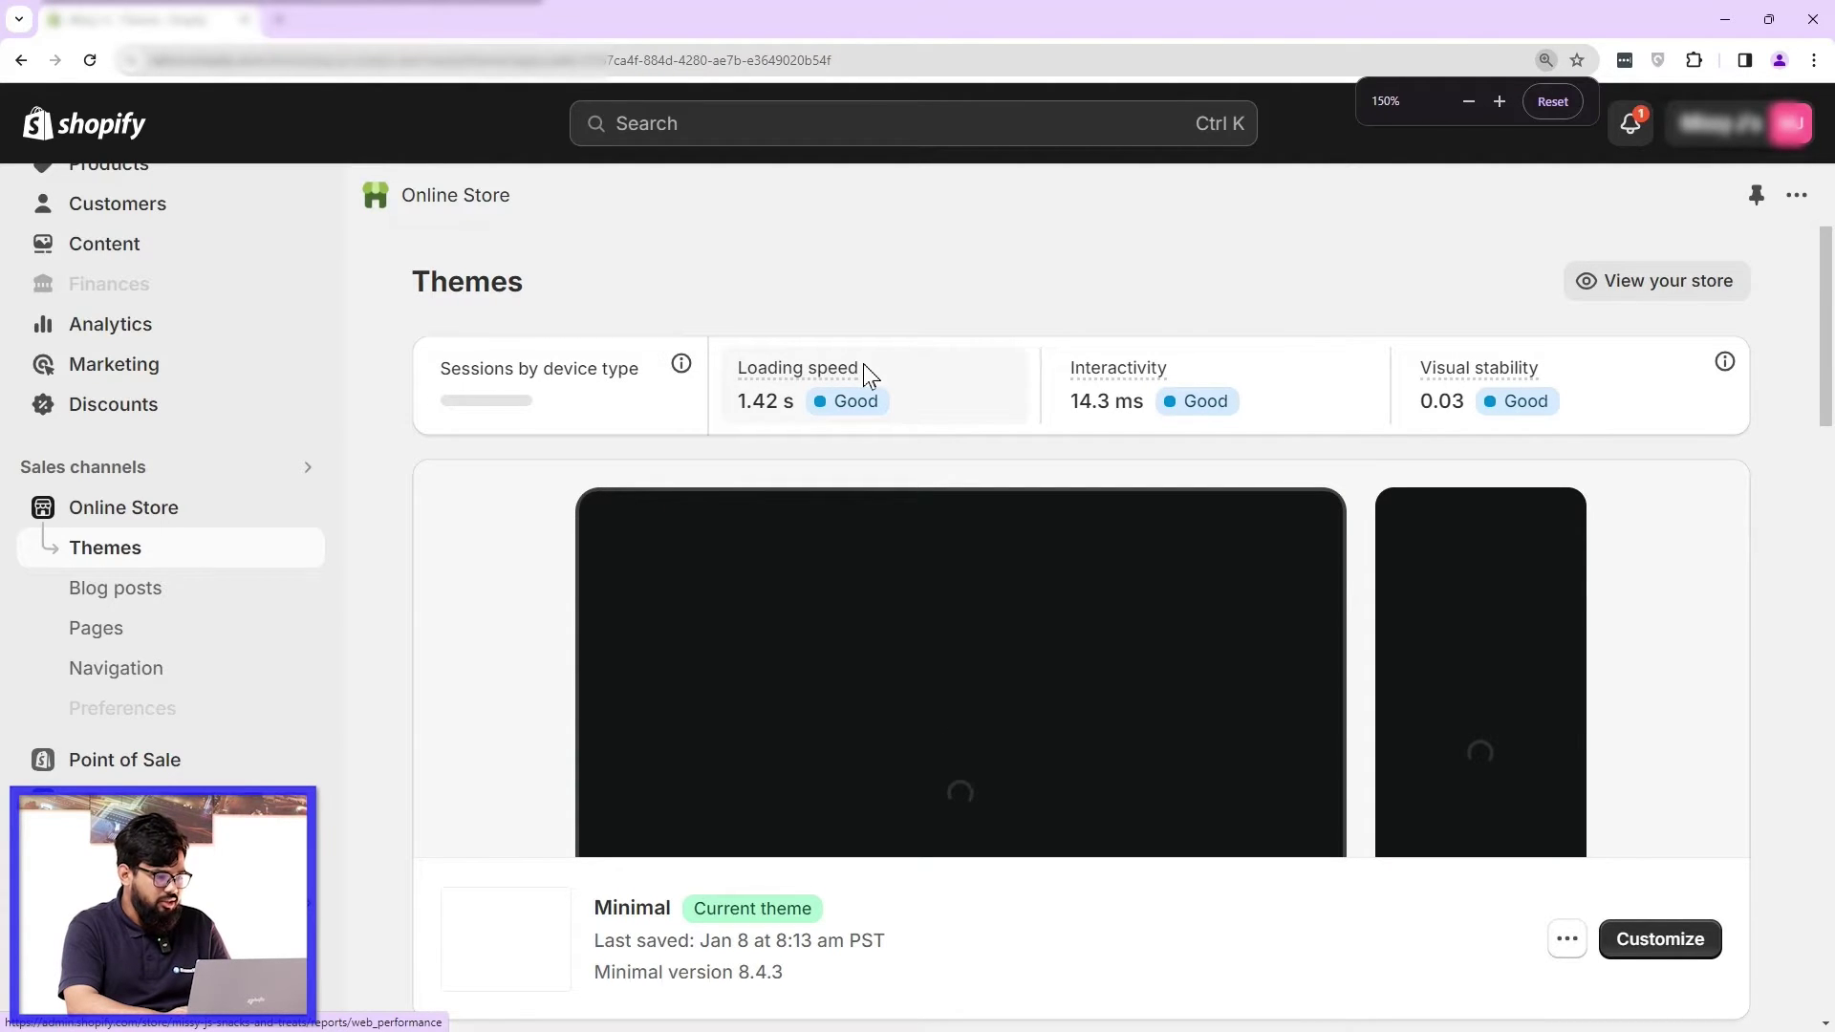
click(863, 365)
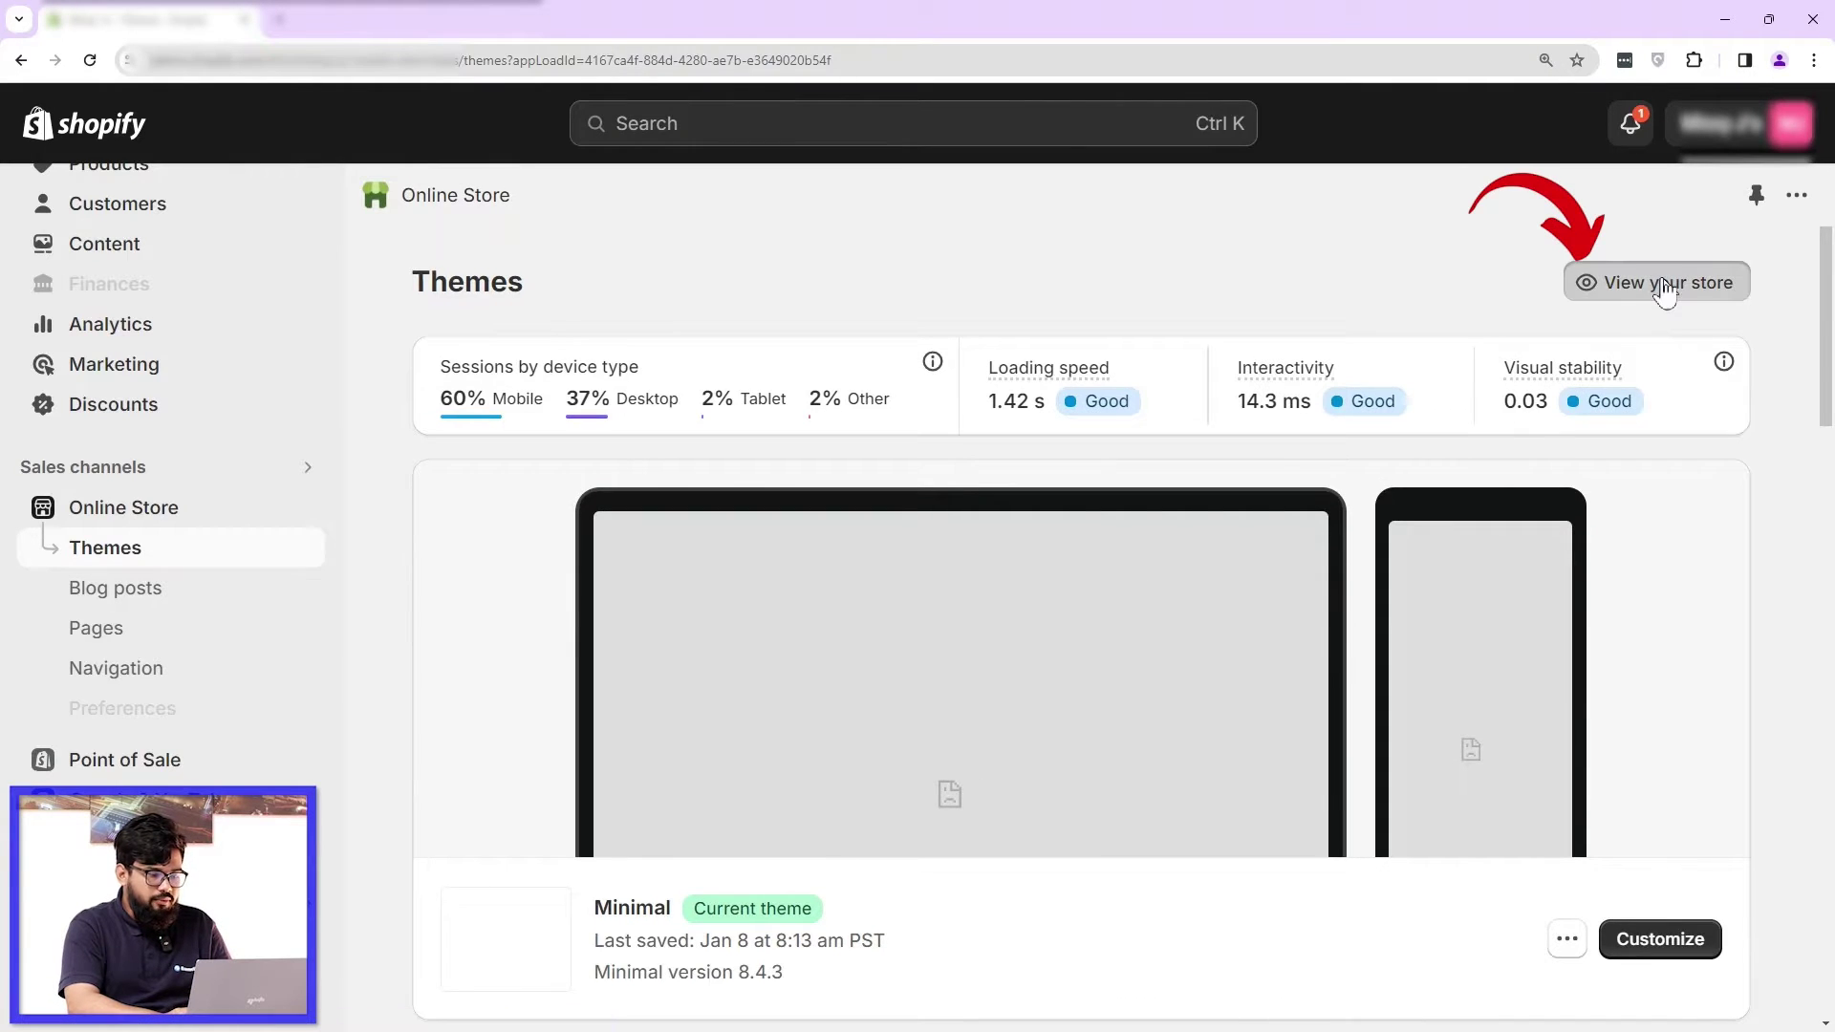
click(1664, 284)
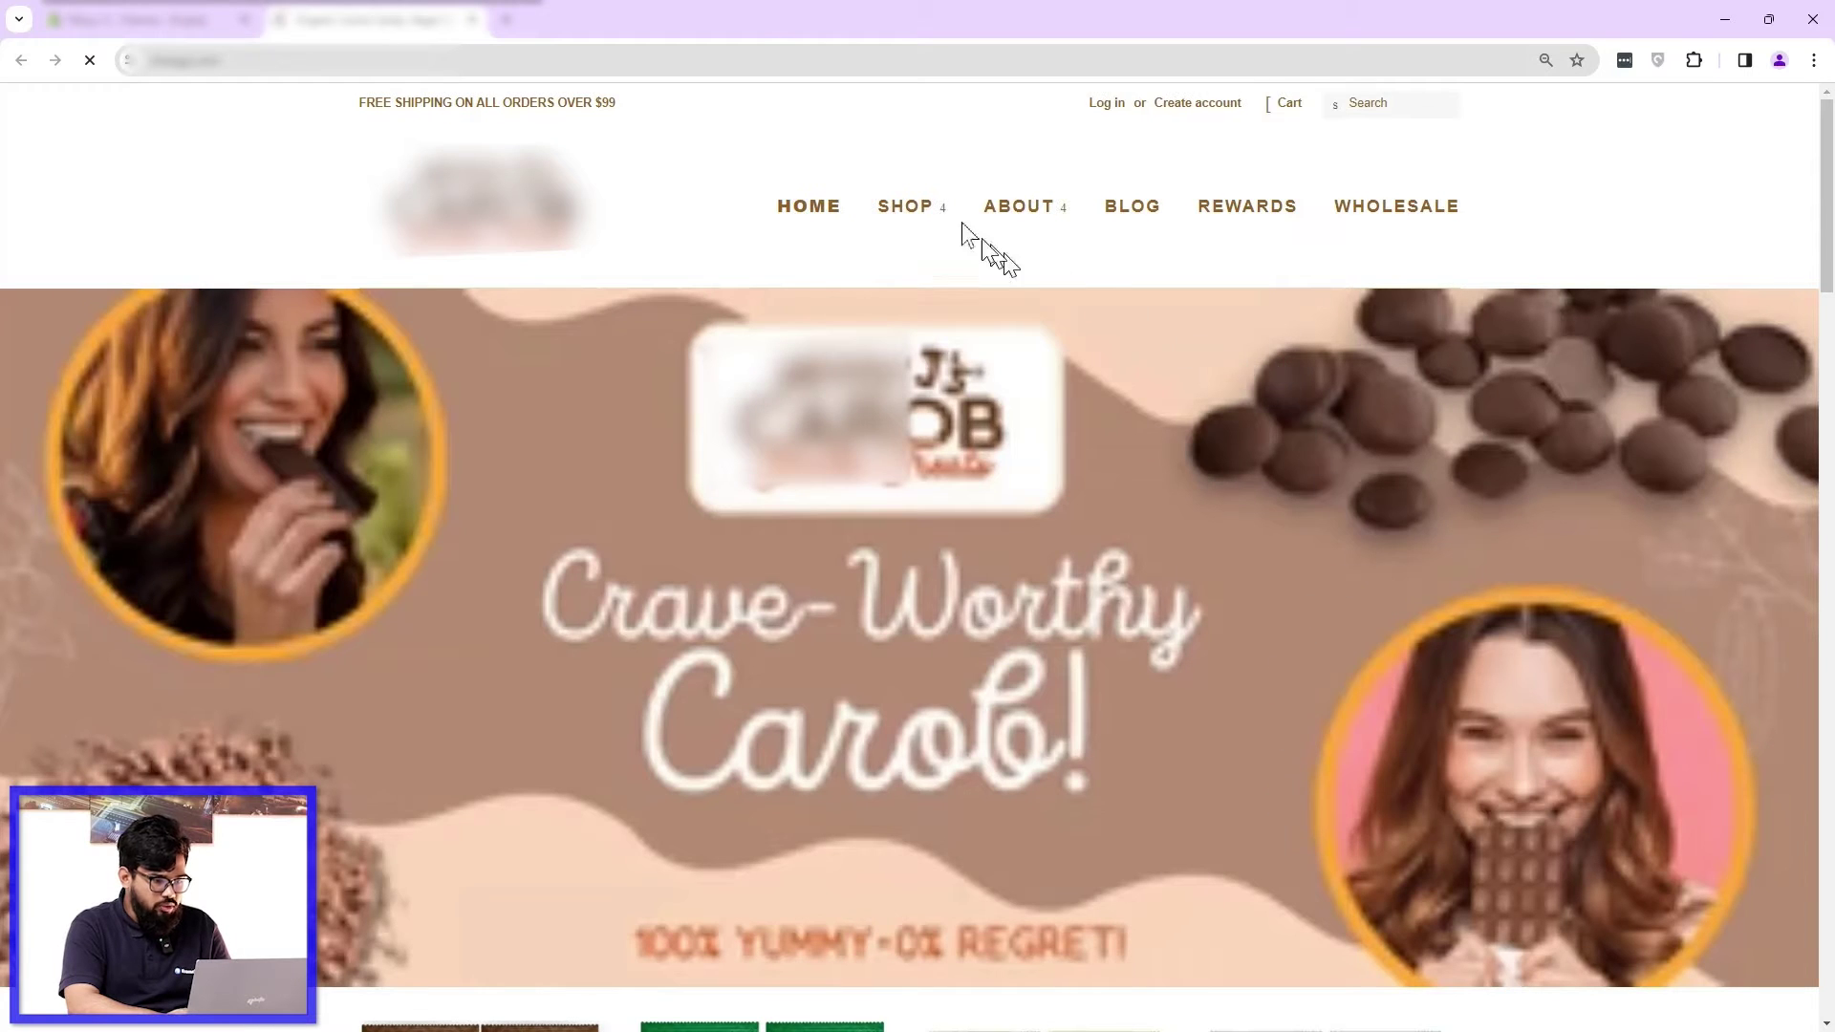
- Inspect the storefront's SHOP and INGREDIENTS dropdown items, then return to the admin themes page
mouse_move(958, 218)
mouse_move(986, 531)
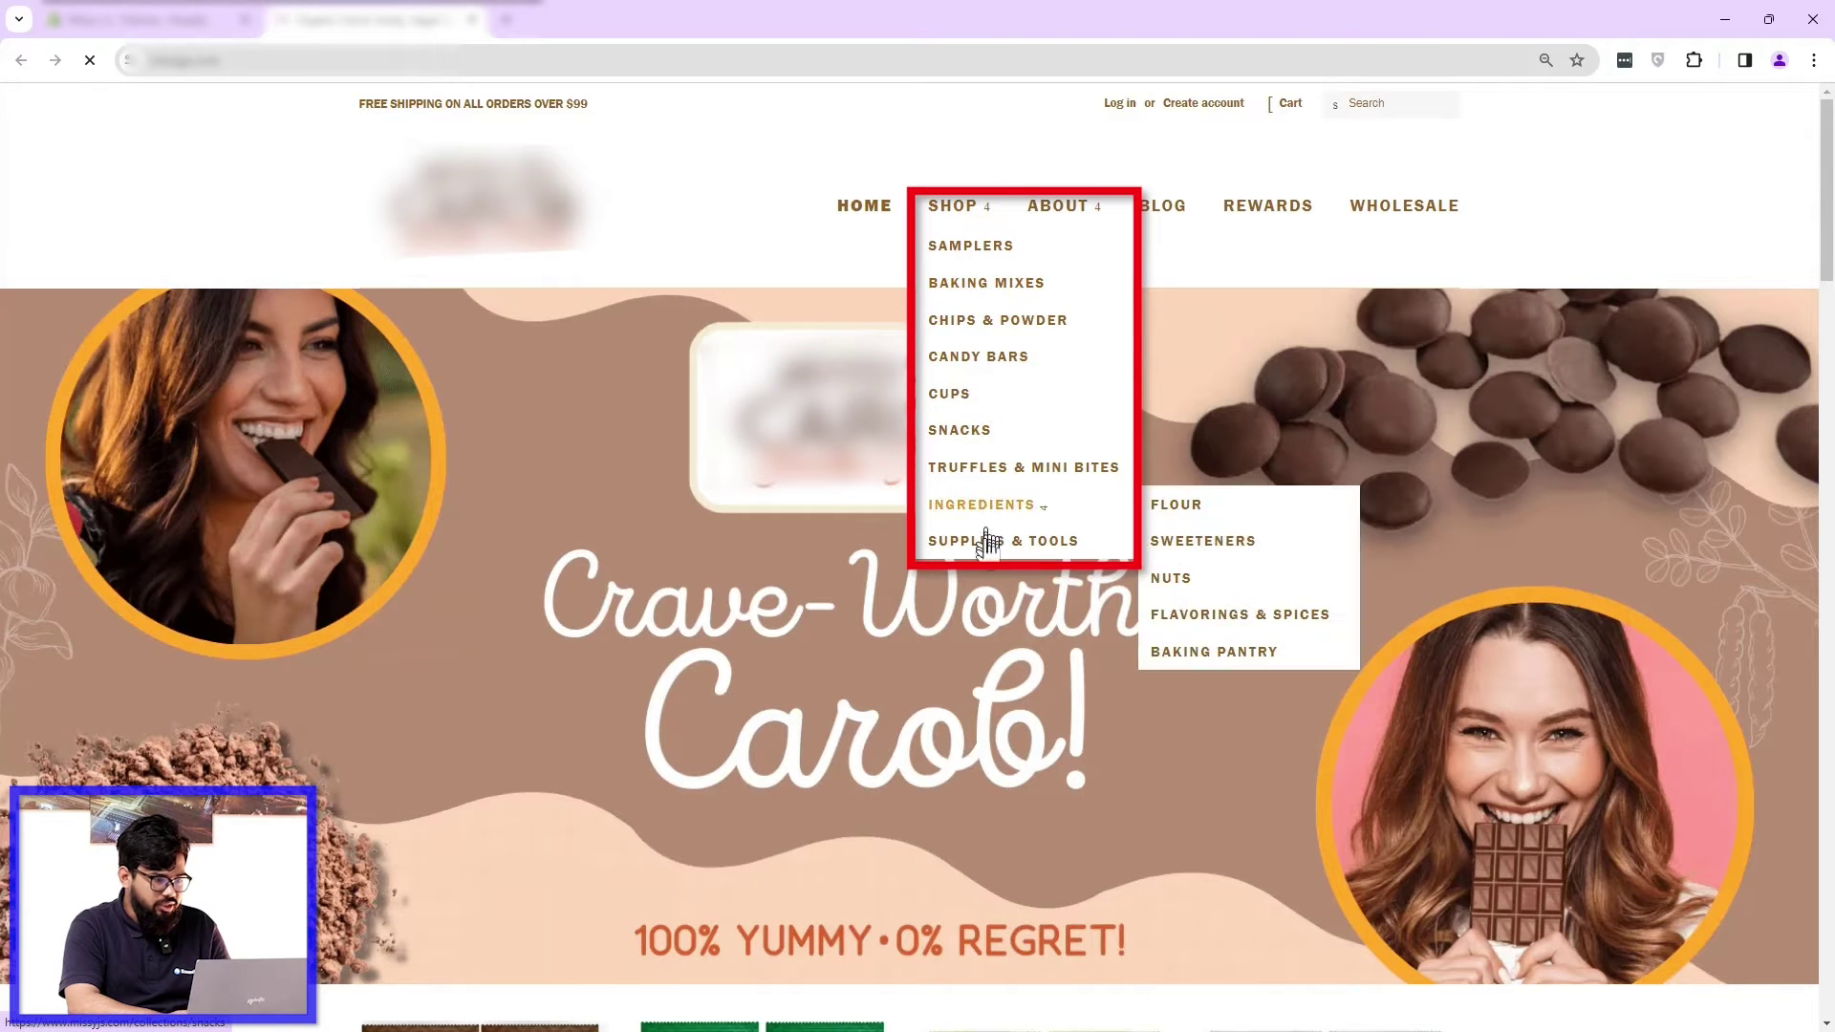
click(141, 20)
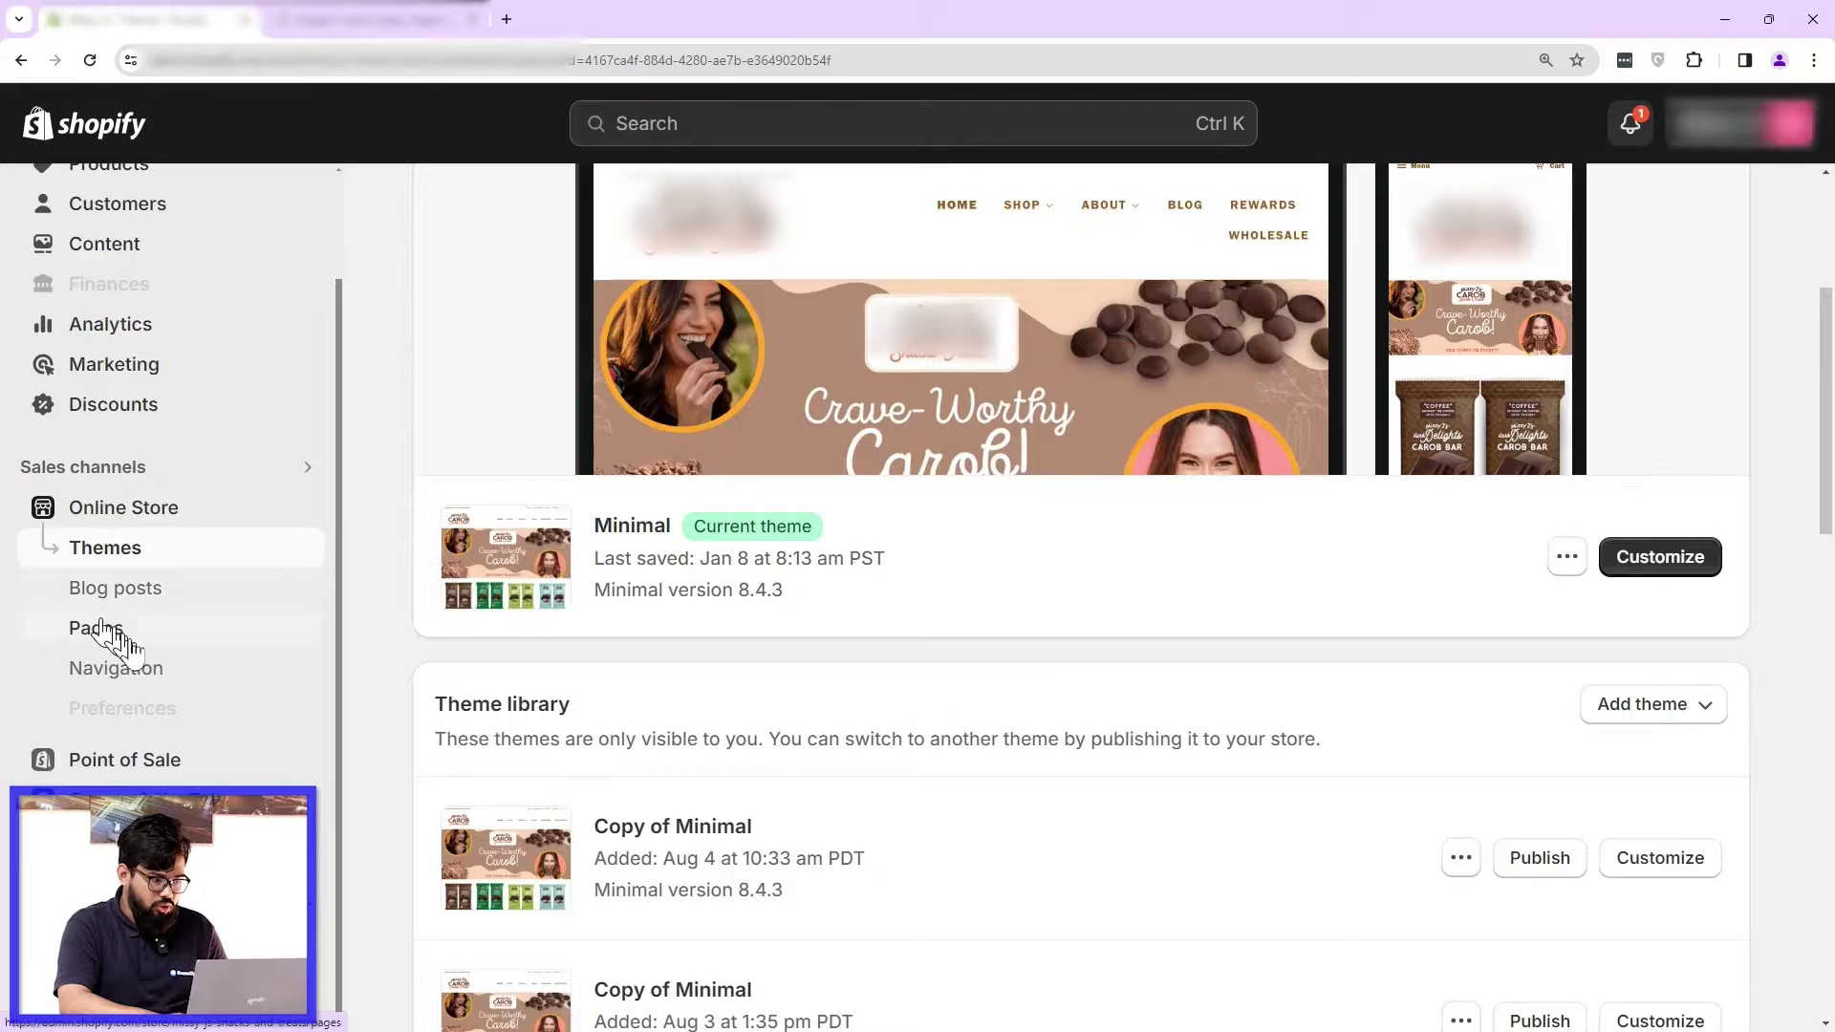
- Create a new online store page and give it the title 'ECC'
click(108, 645)
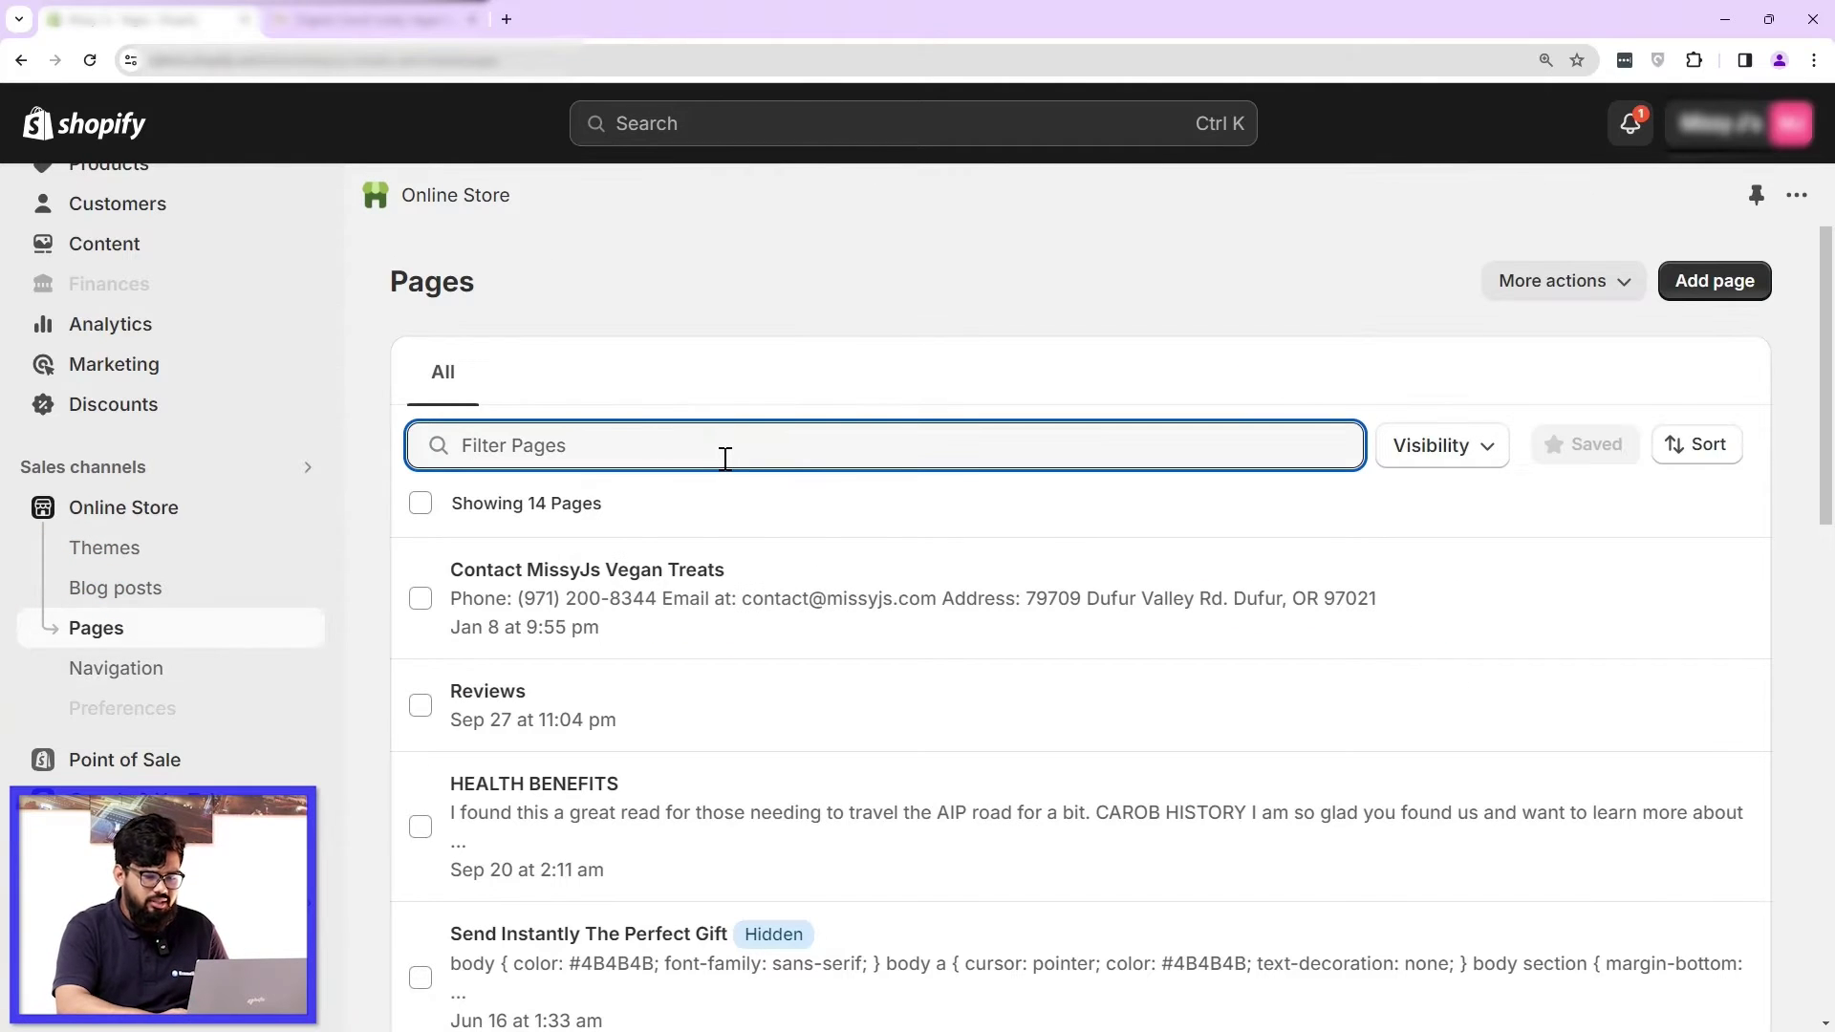
click(1714, 280)
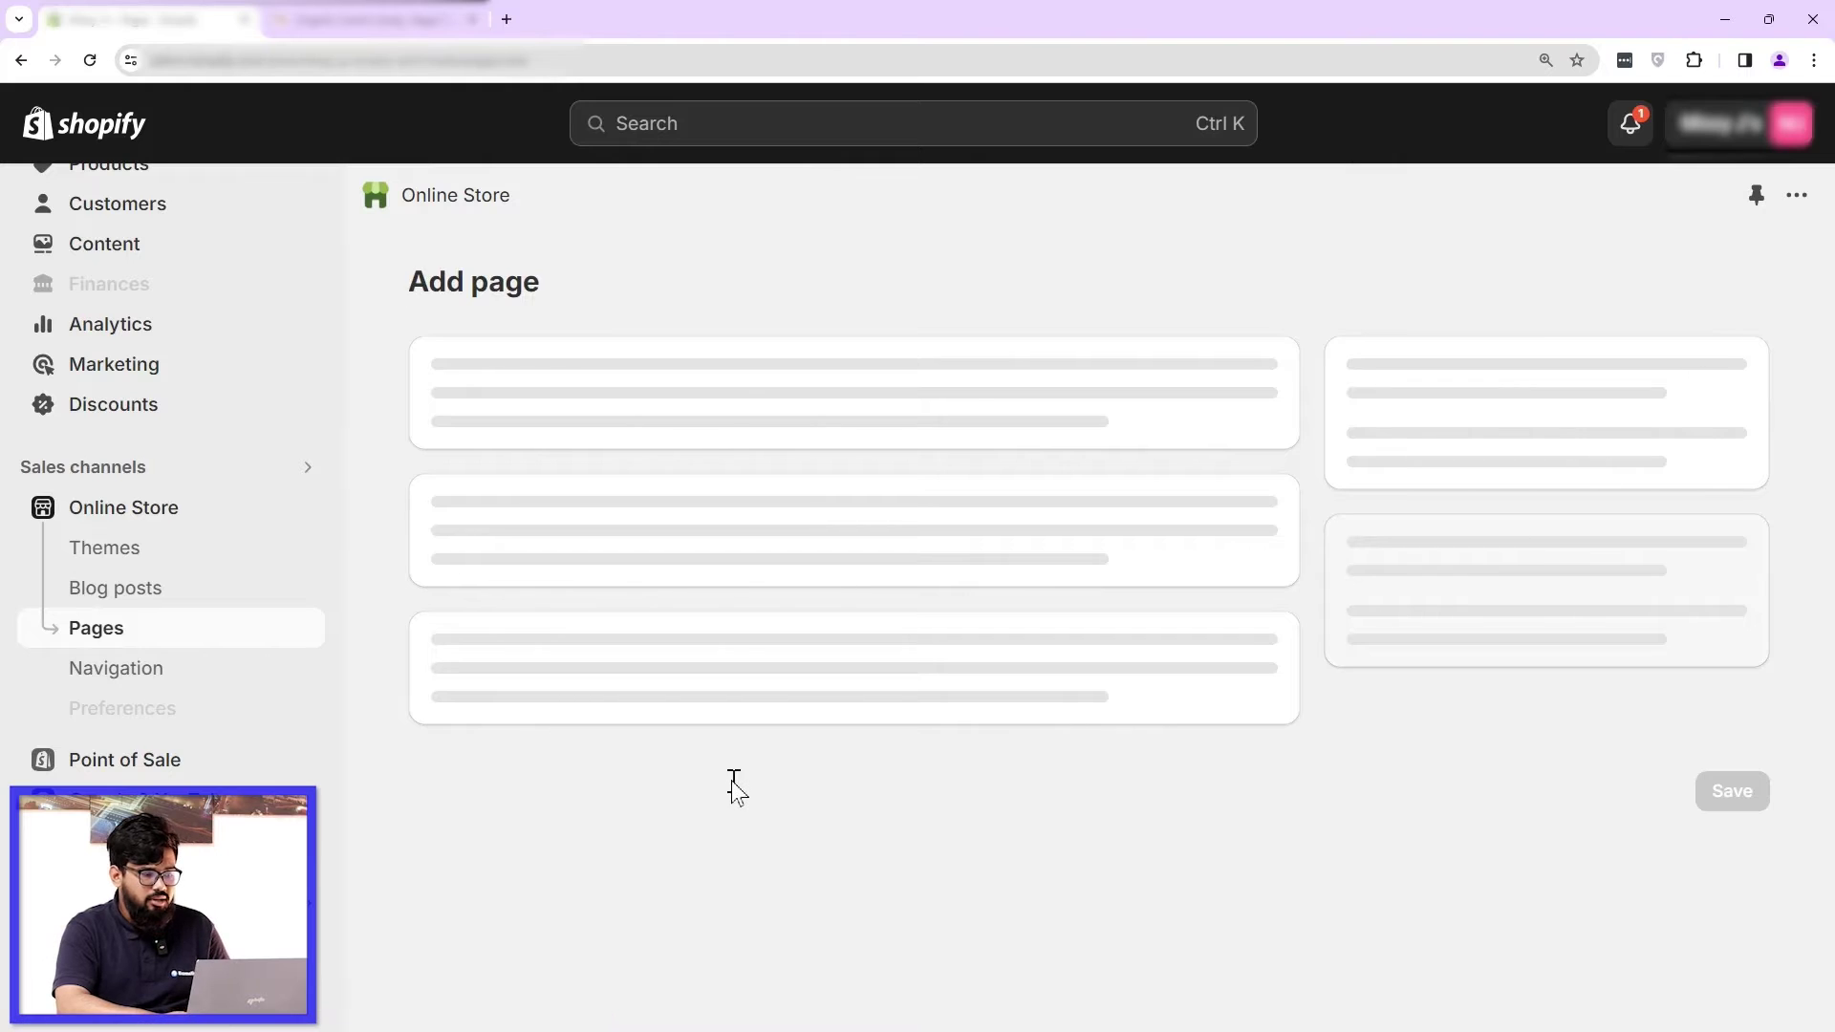
click(536, 409)
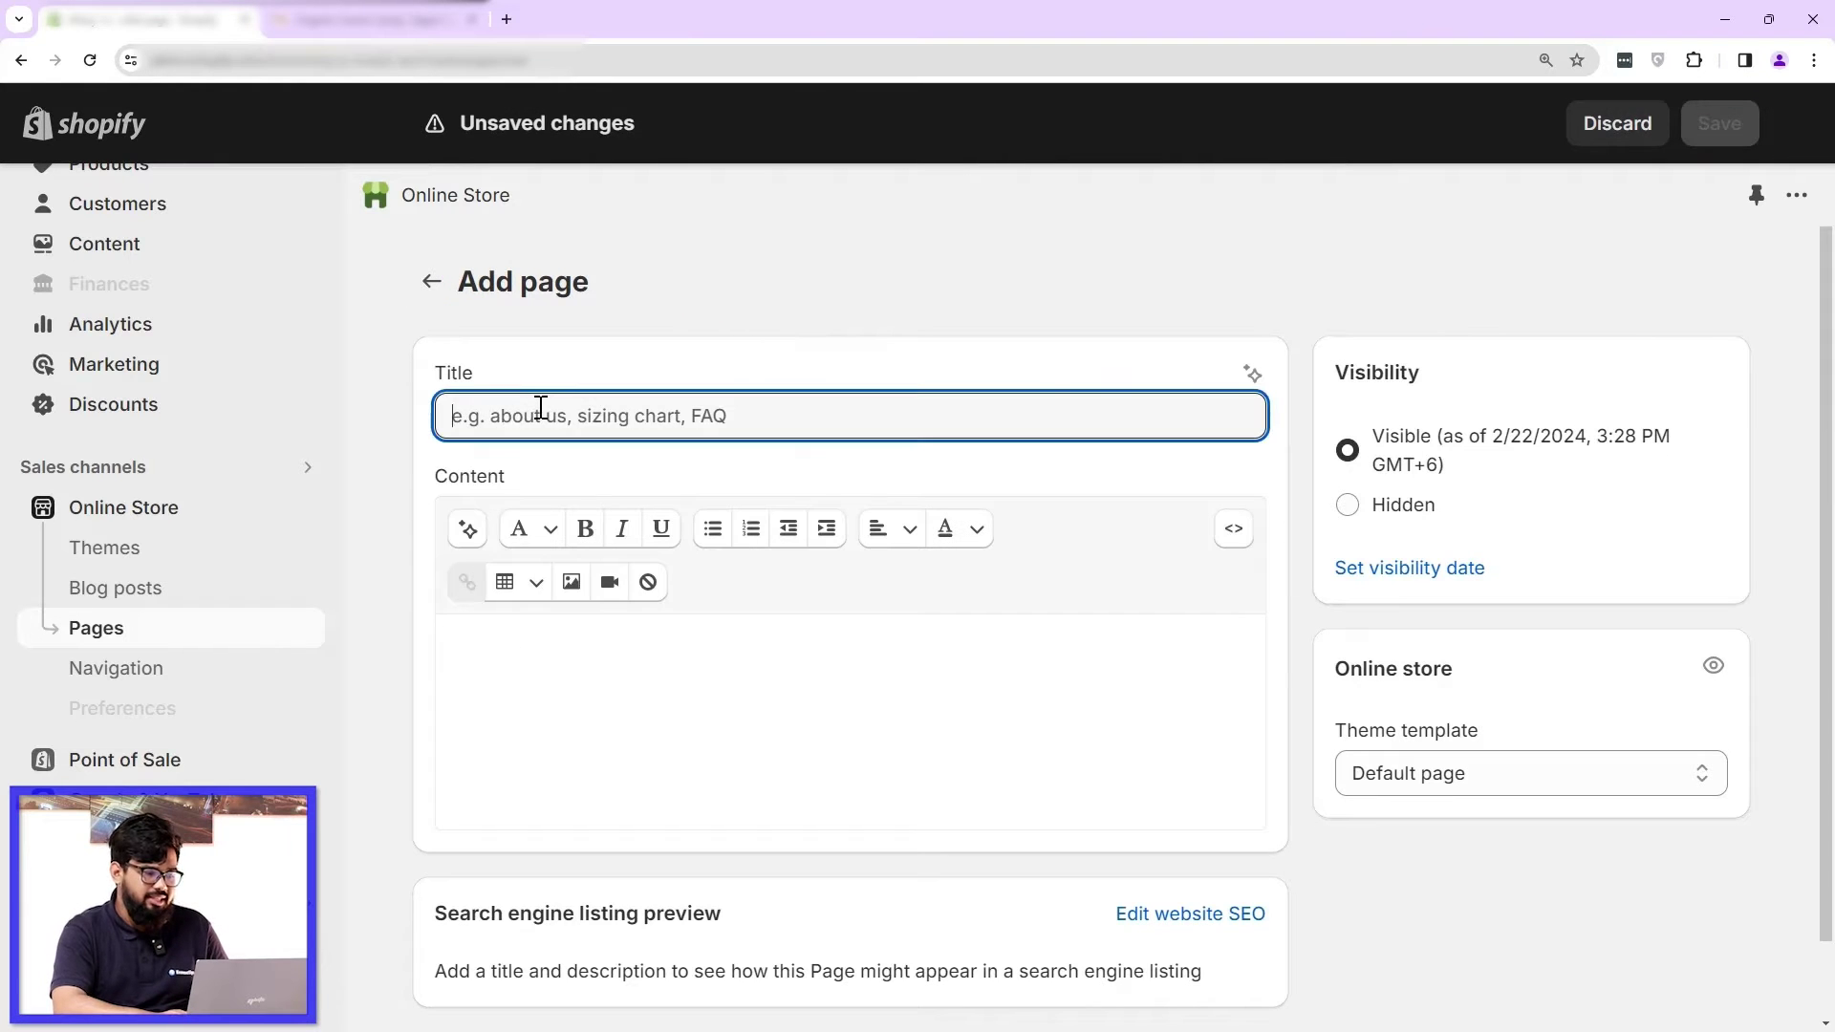
text(E)
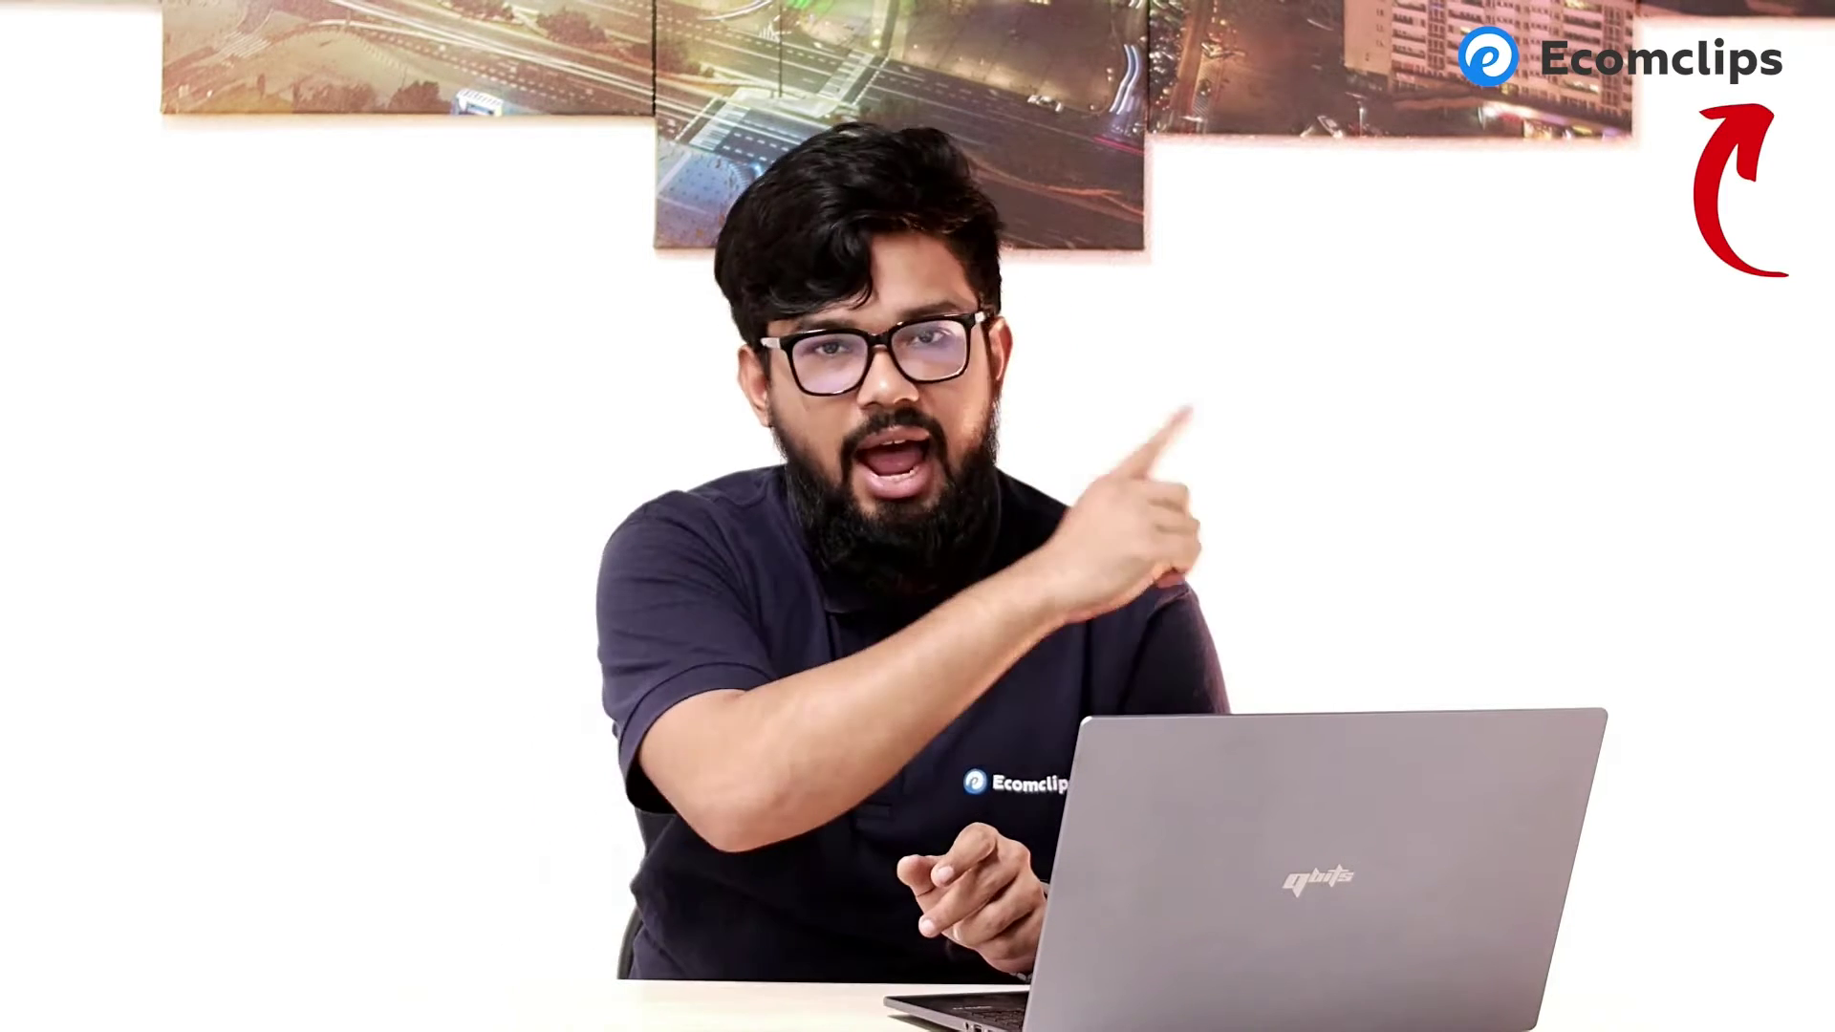
text(CC)
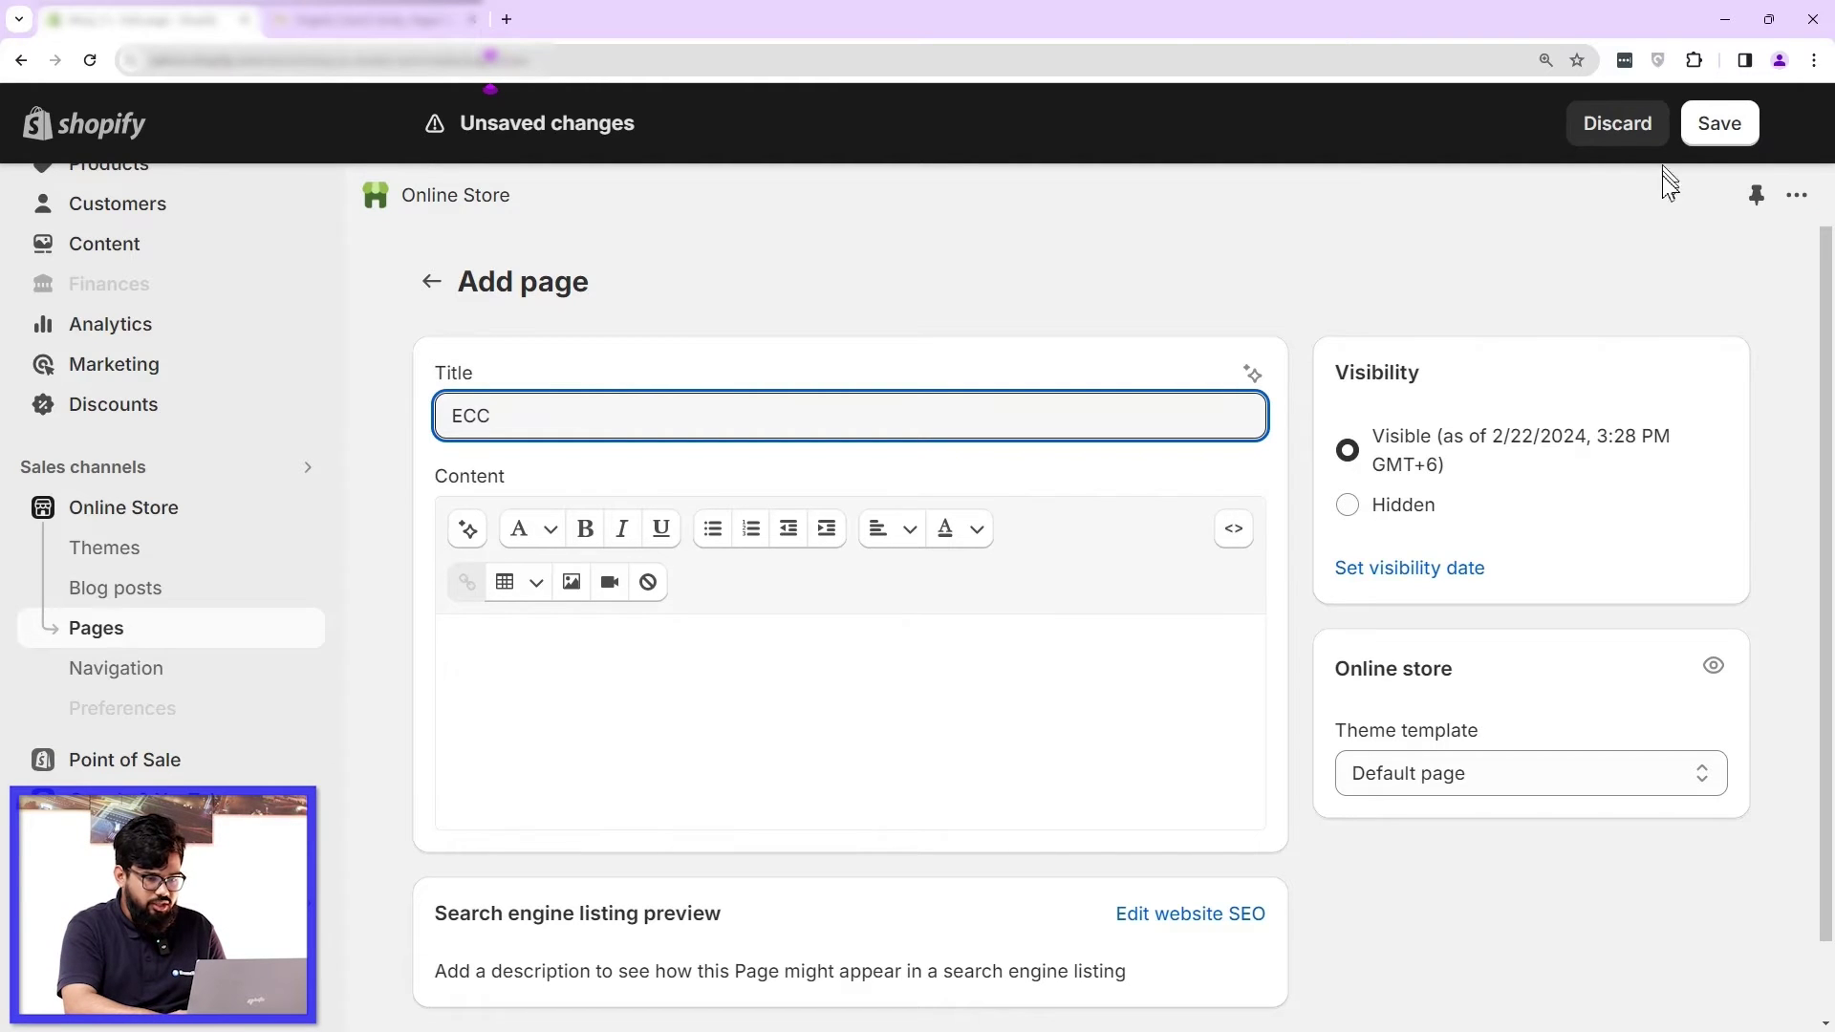
- Save the ECC page and bring up the Navigation menus list with Main Menu
click(1718, 126)
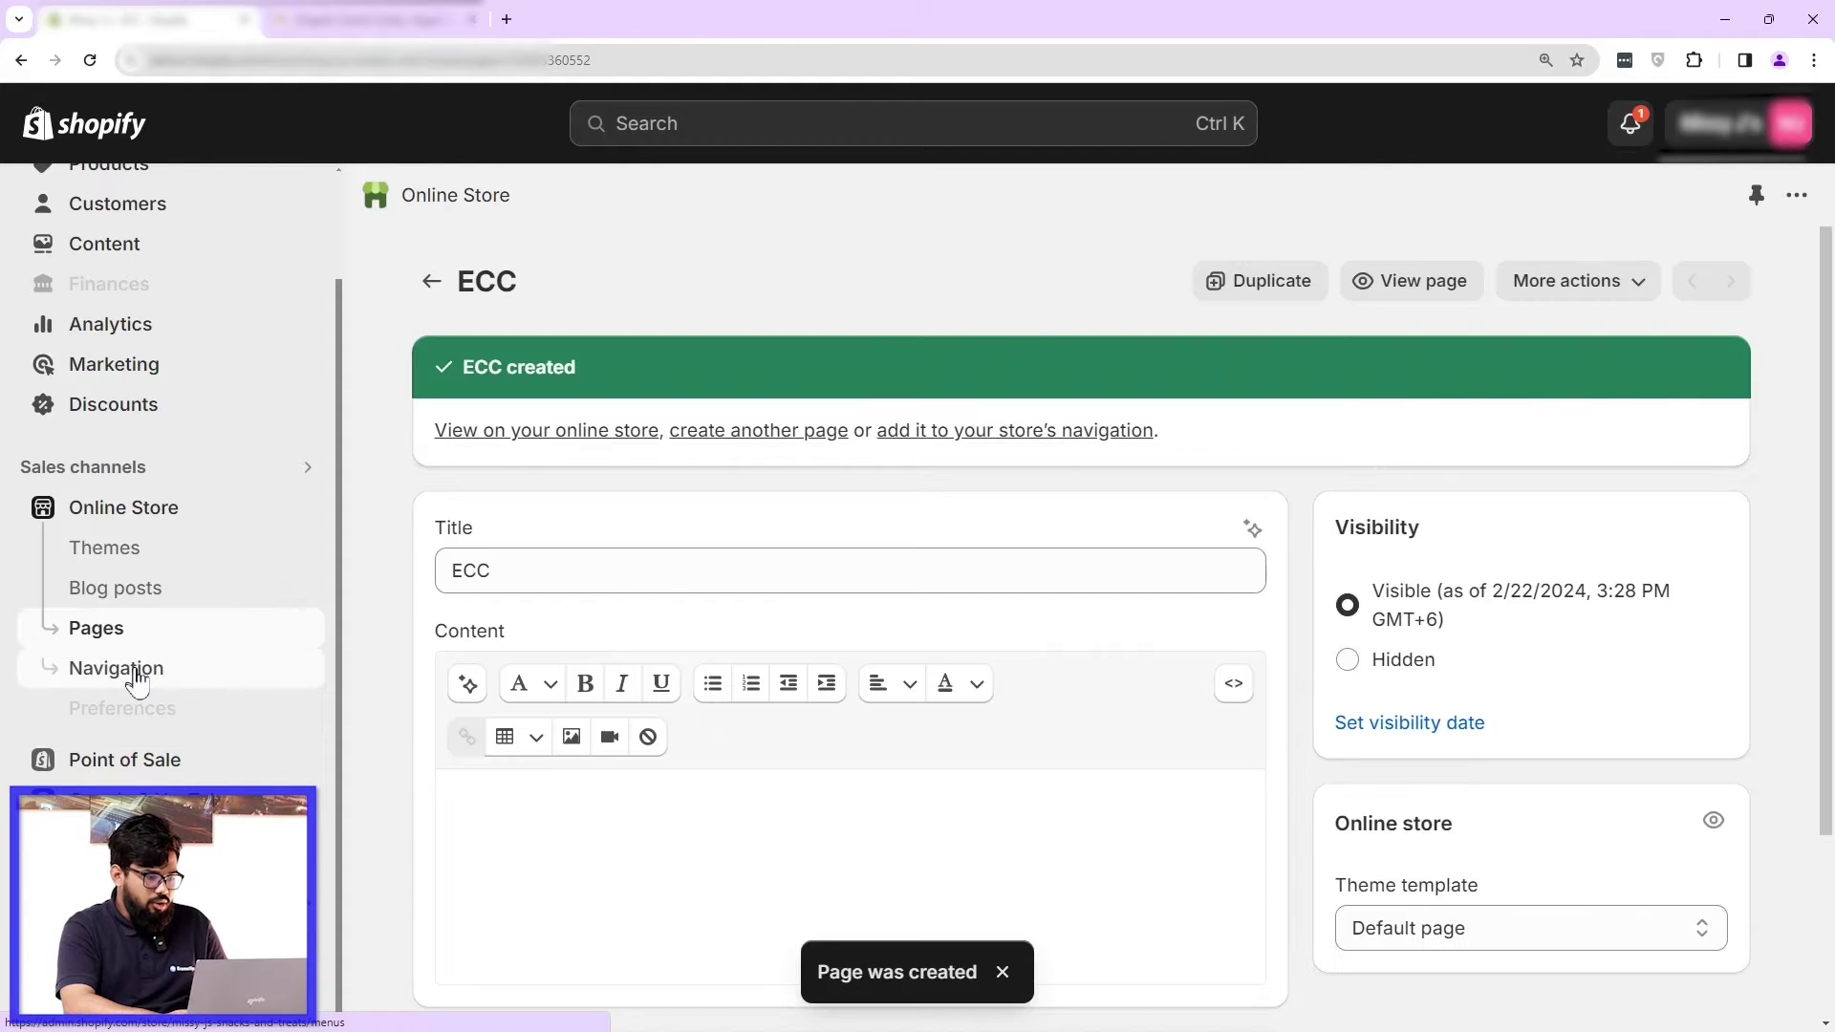
click(116, 669)
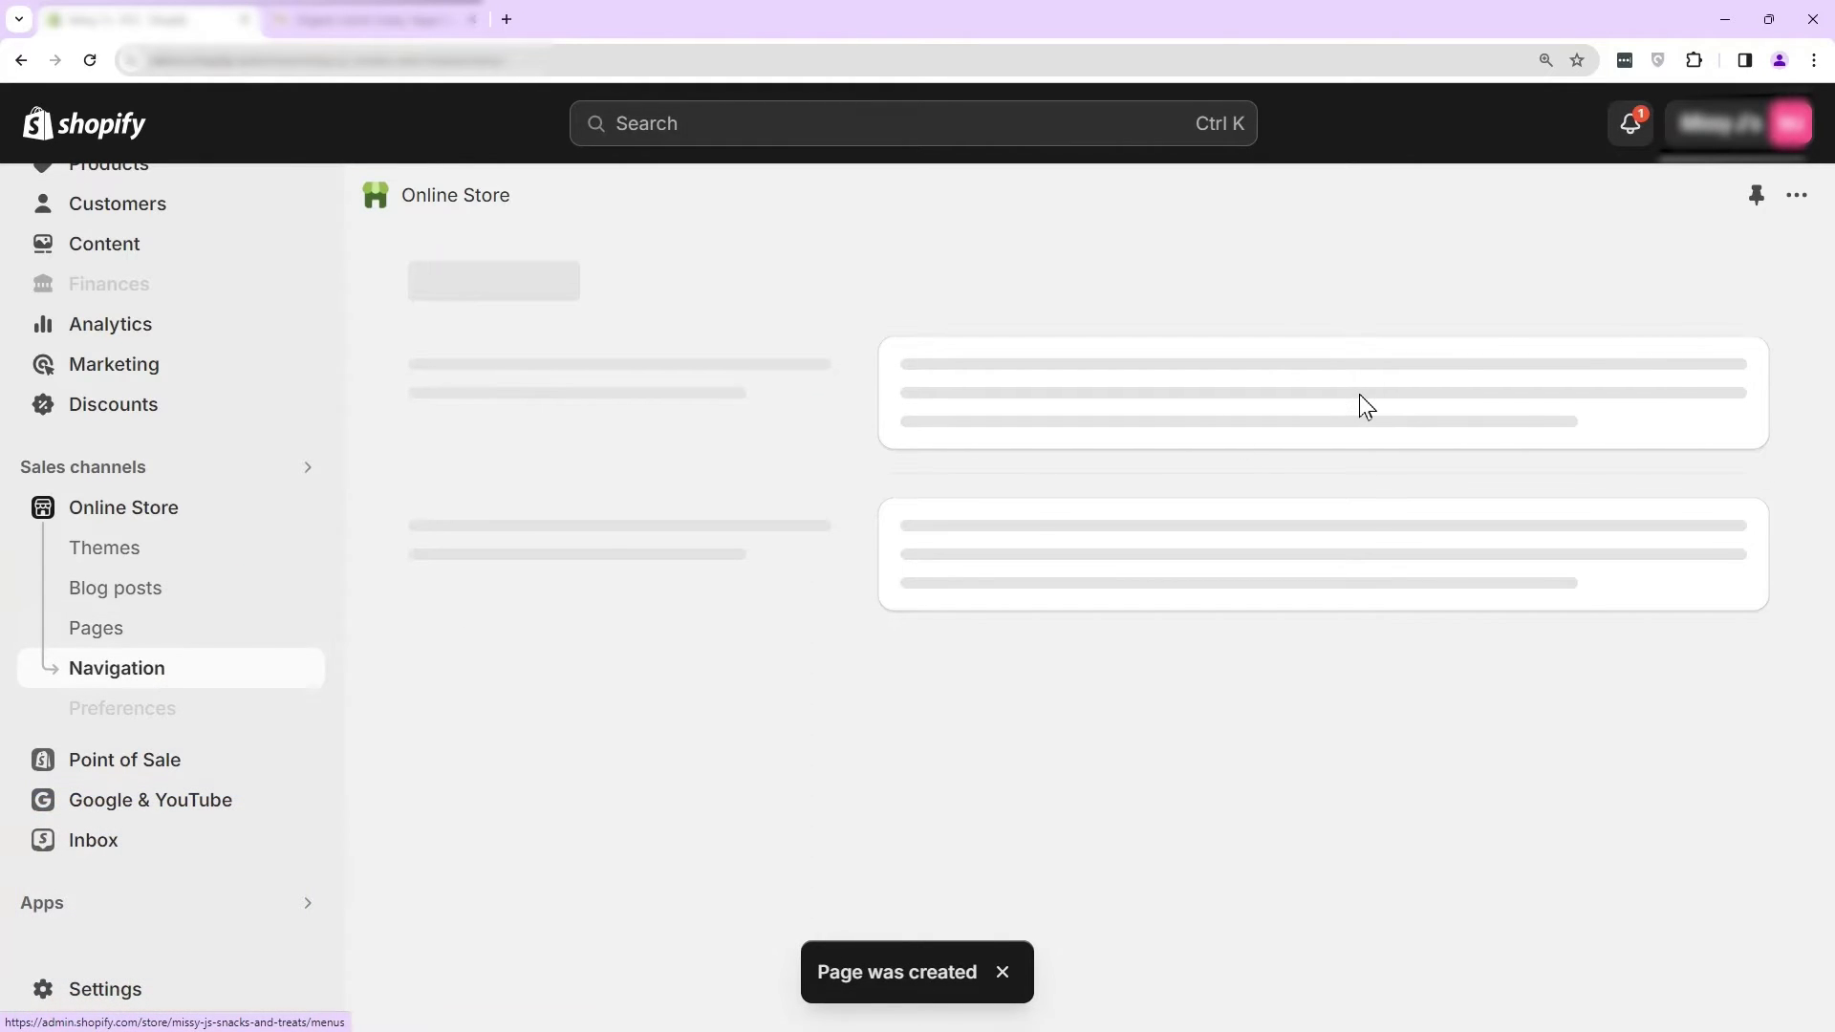
scroll(1317, 473, down, 2)
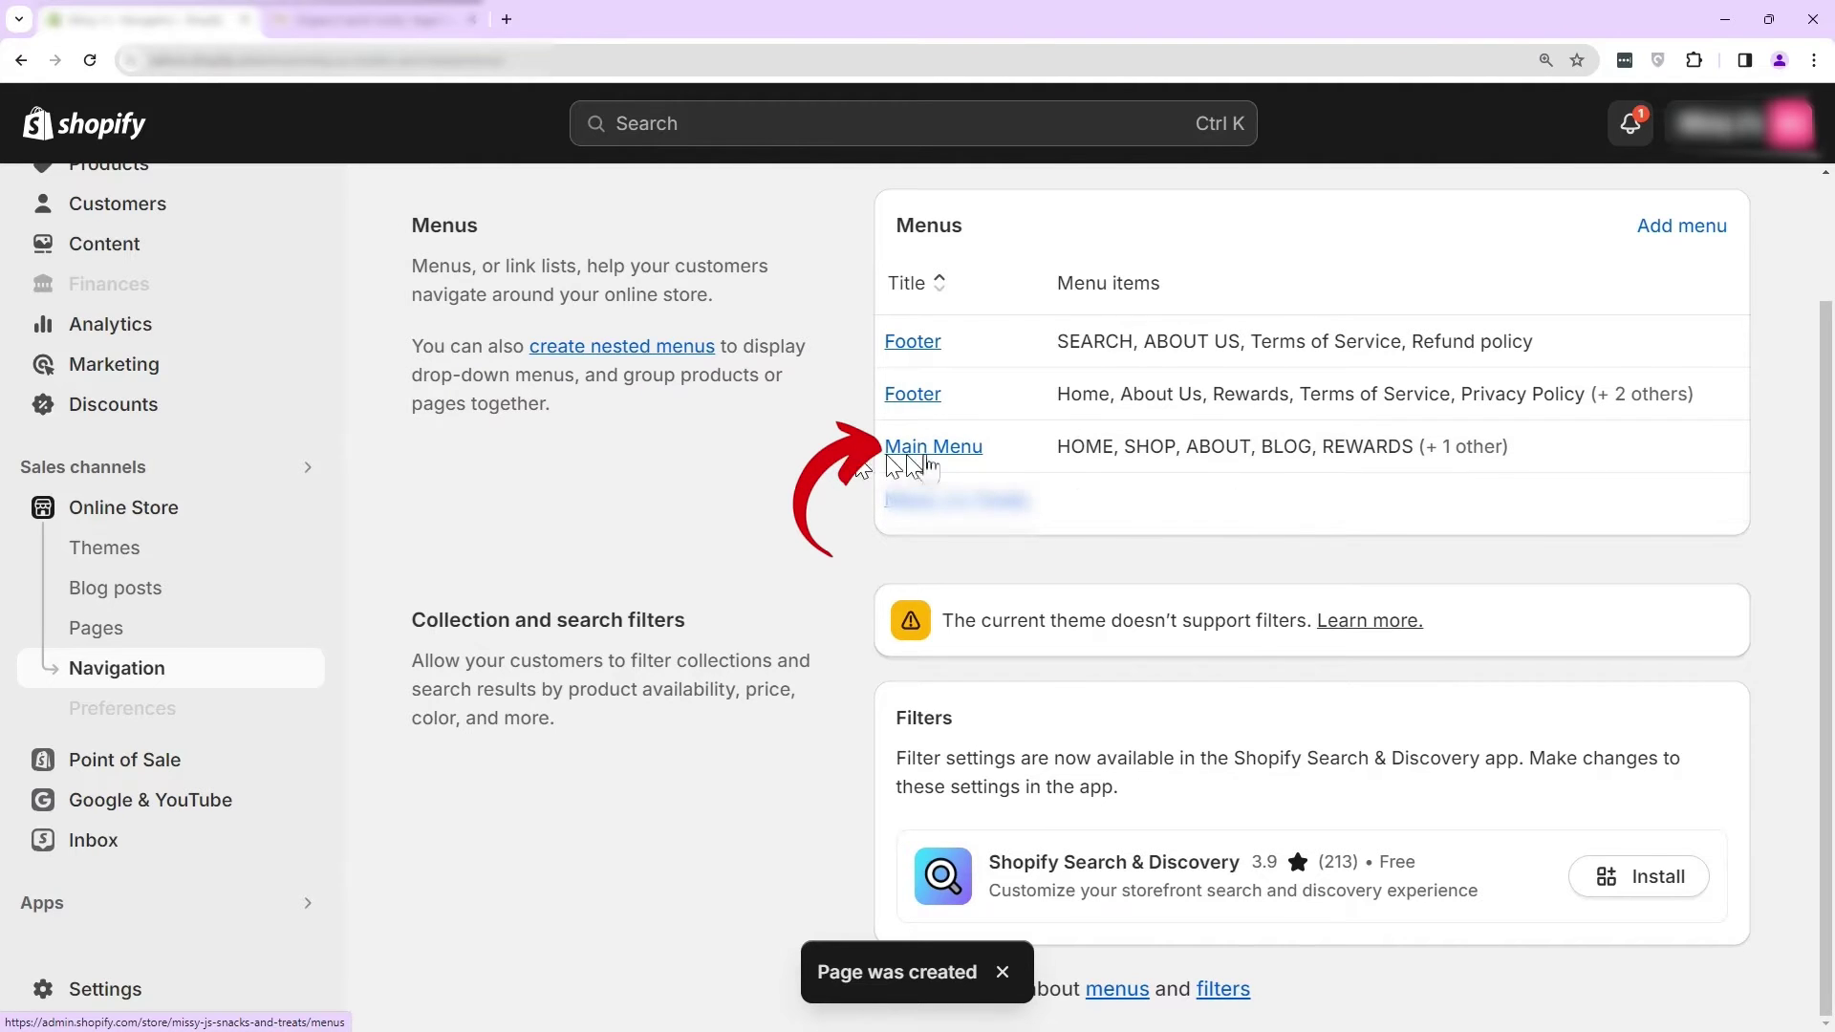
- Open the Main Menu for editing and scroll to its SHOP items
click(935, 447)
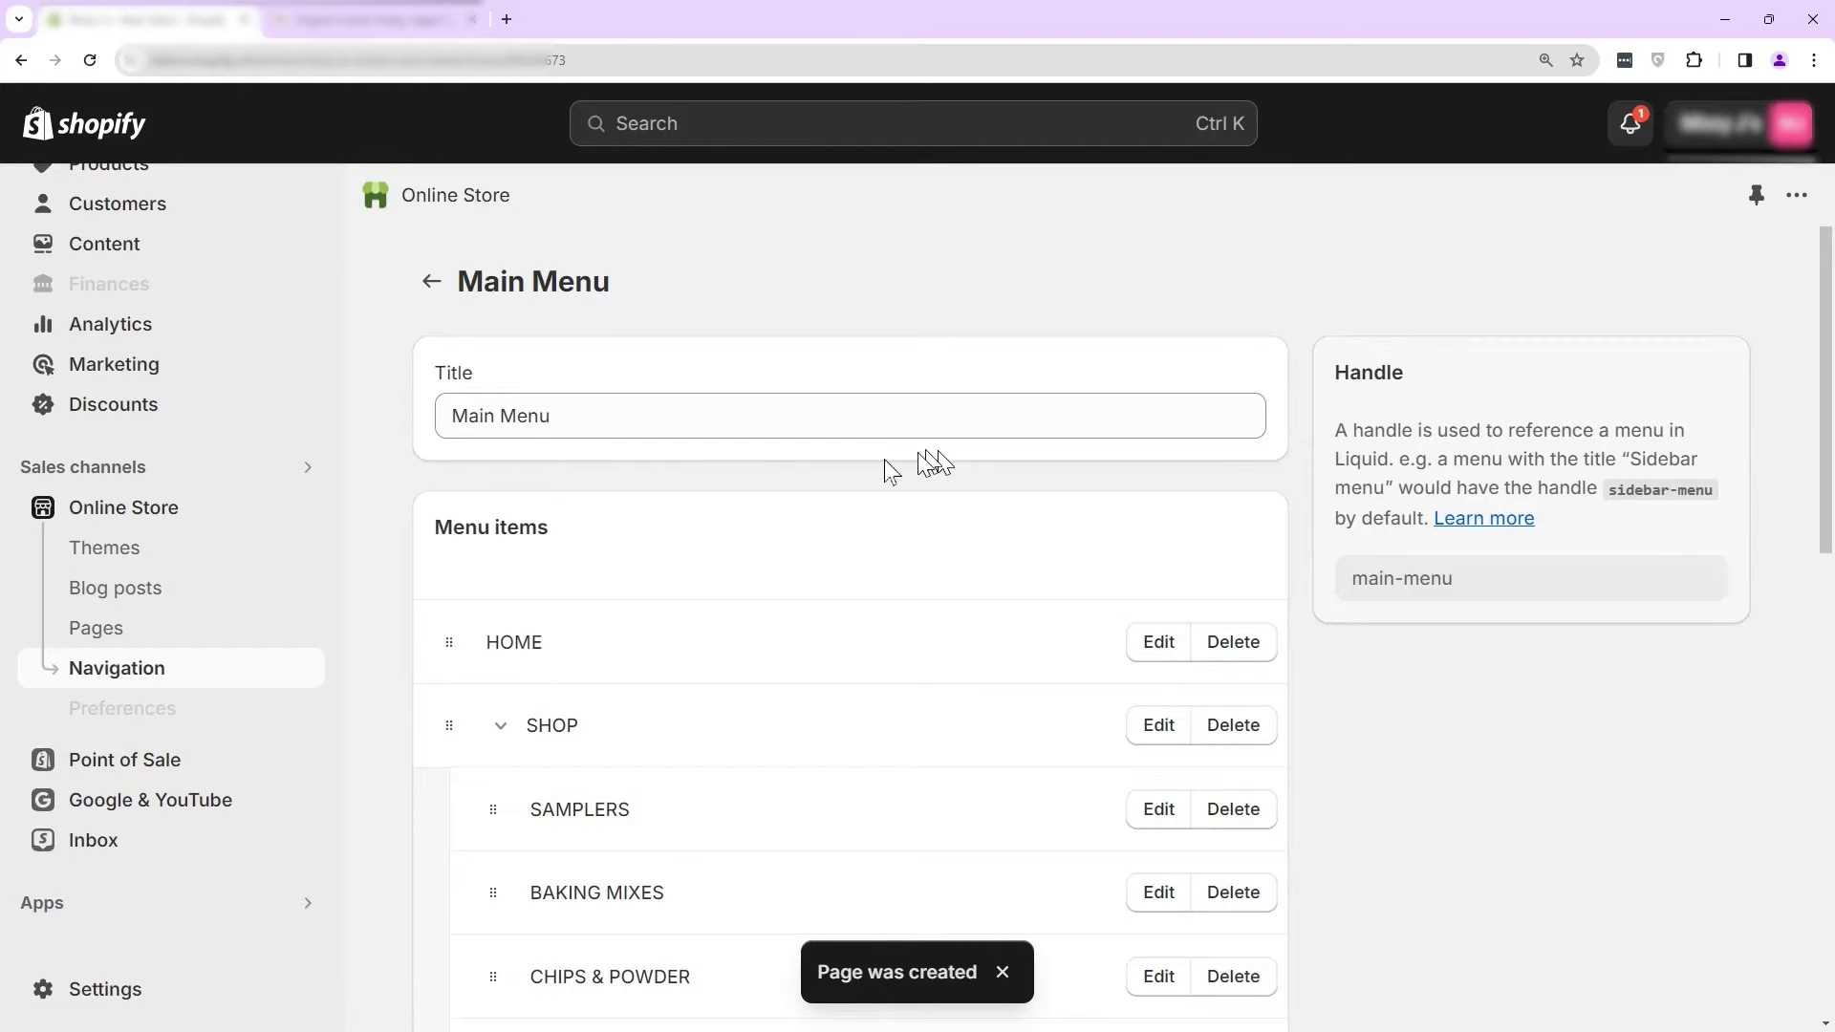
scroll(752, 489, down, 6)
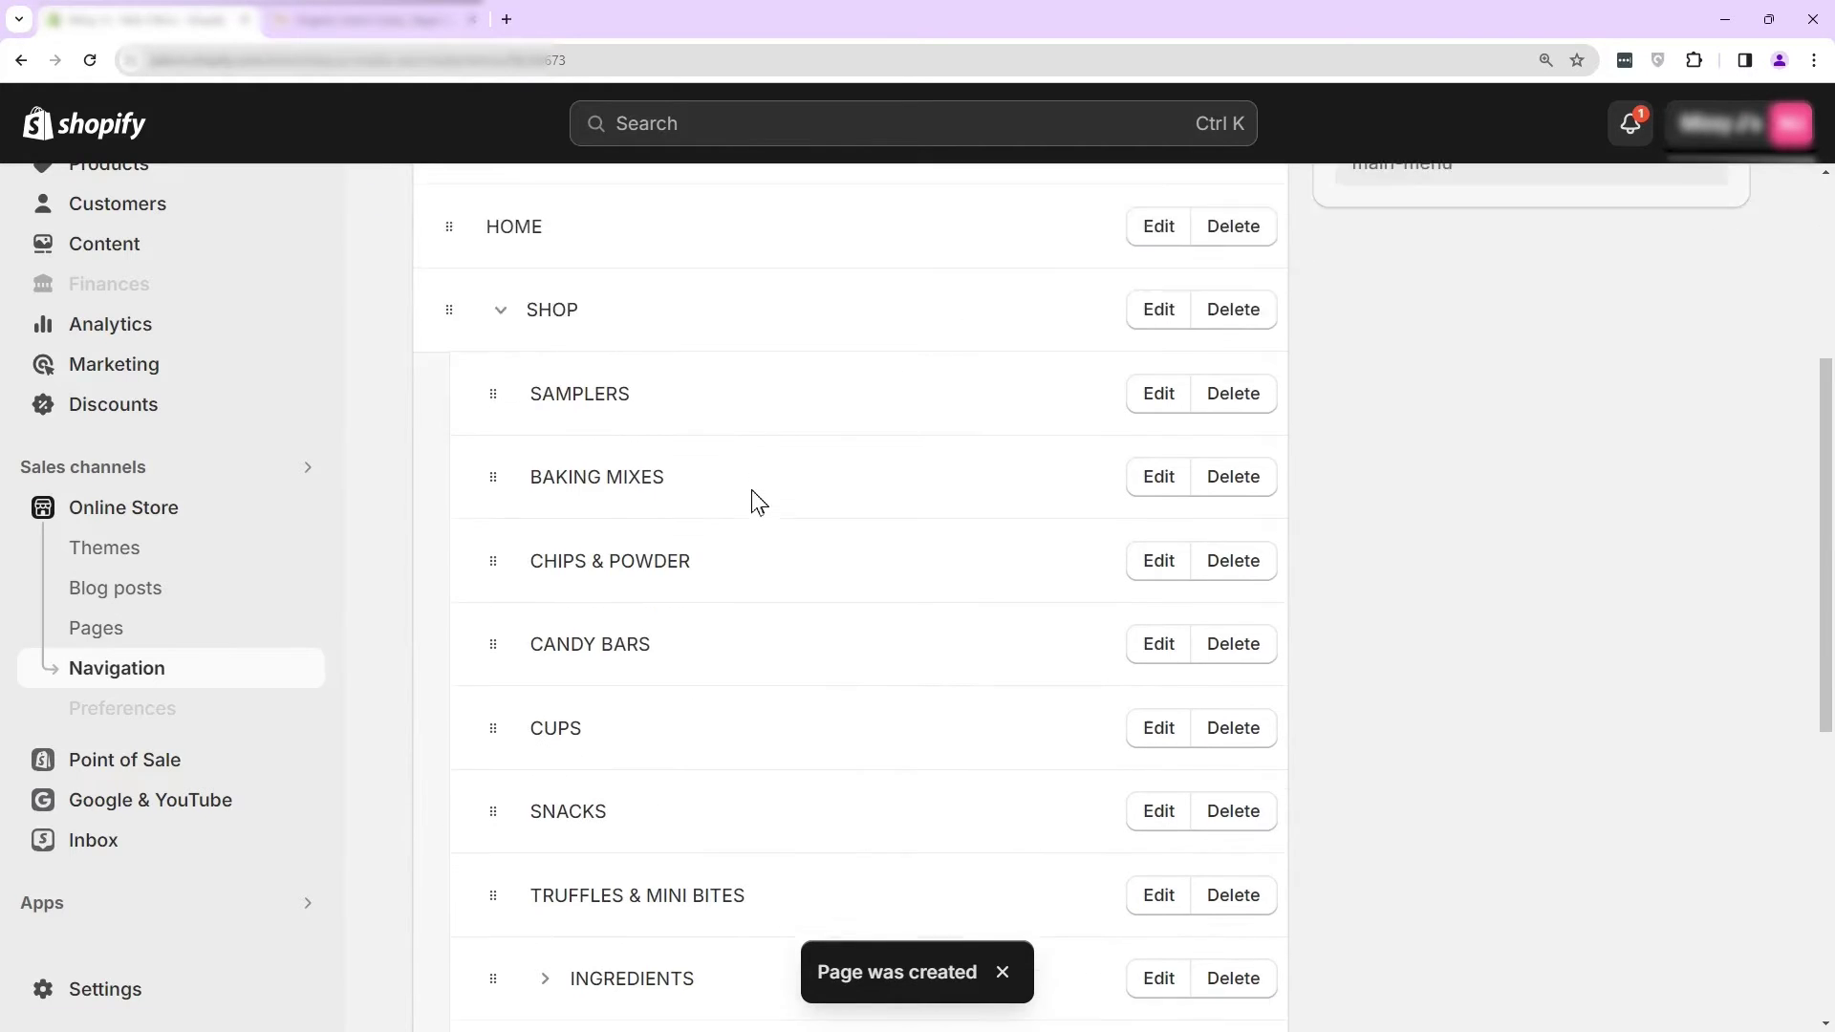
scroll(646, 587, up, 3)
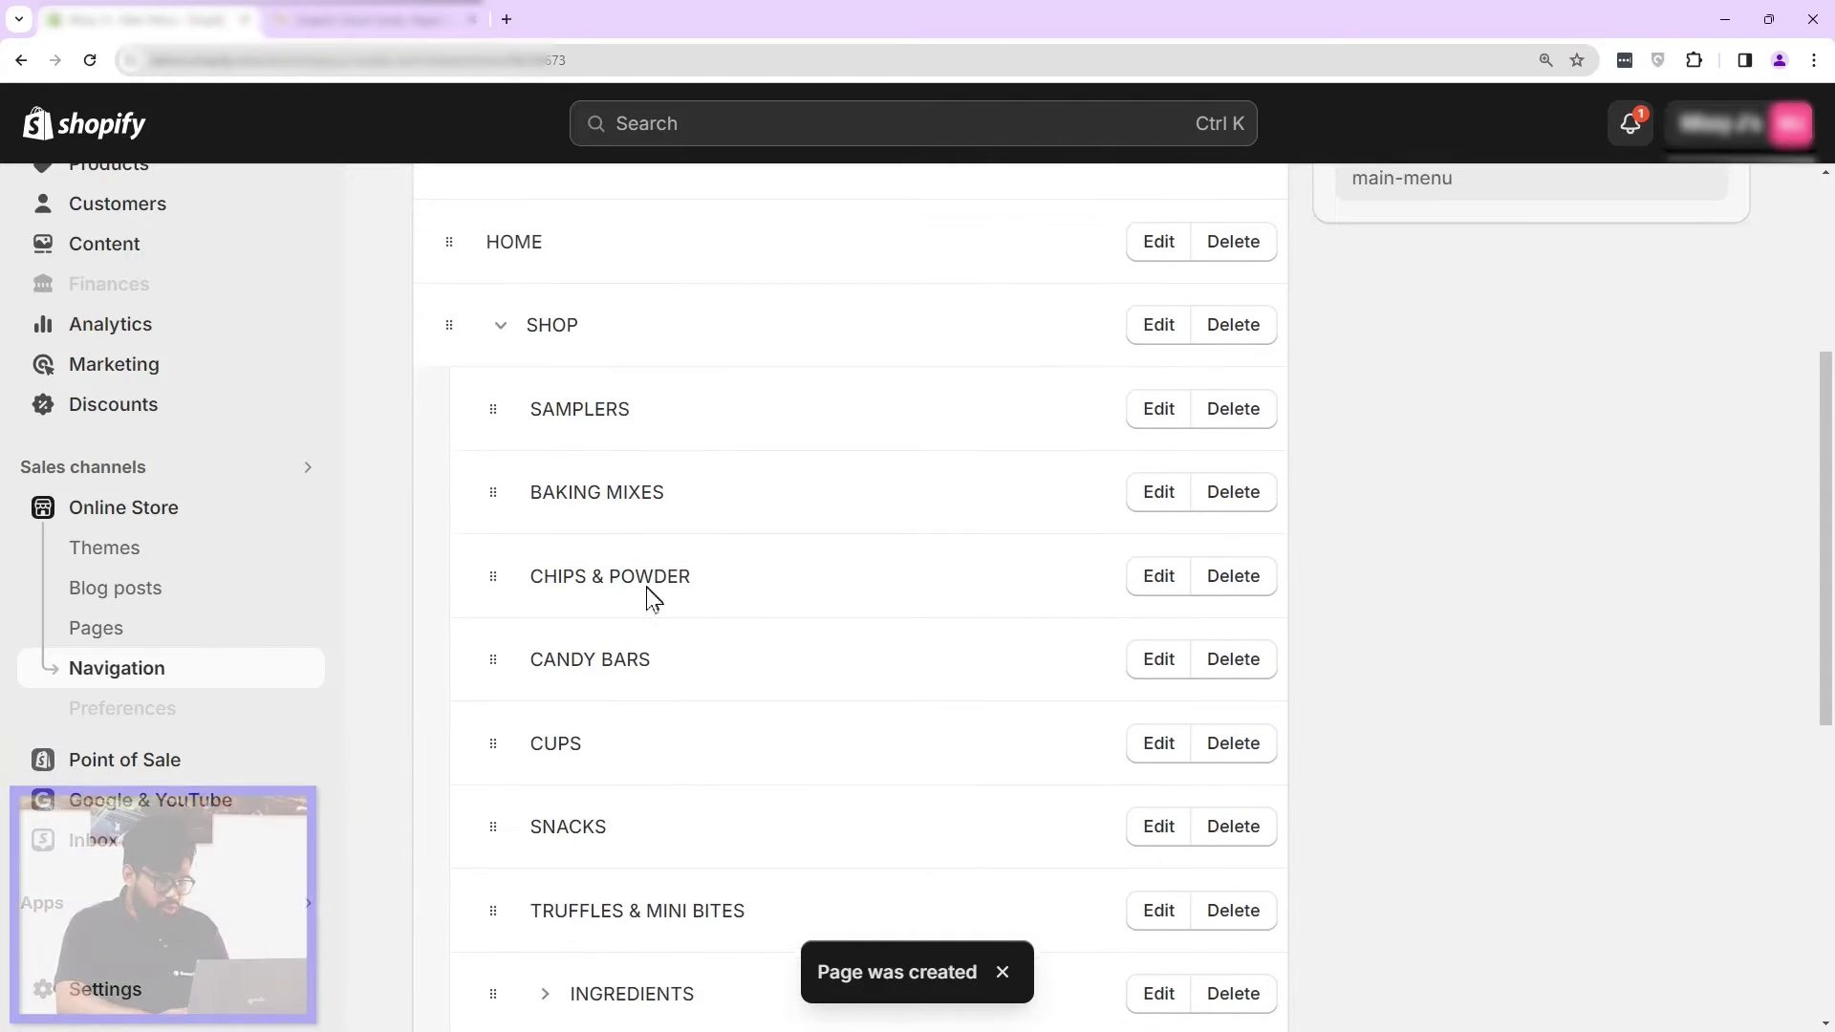
scroll(651, 590, down, 4)
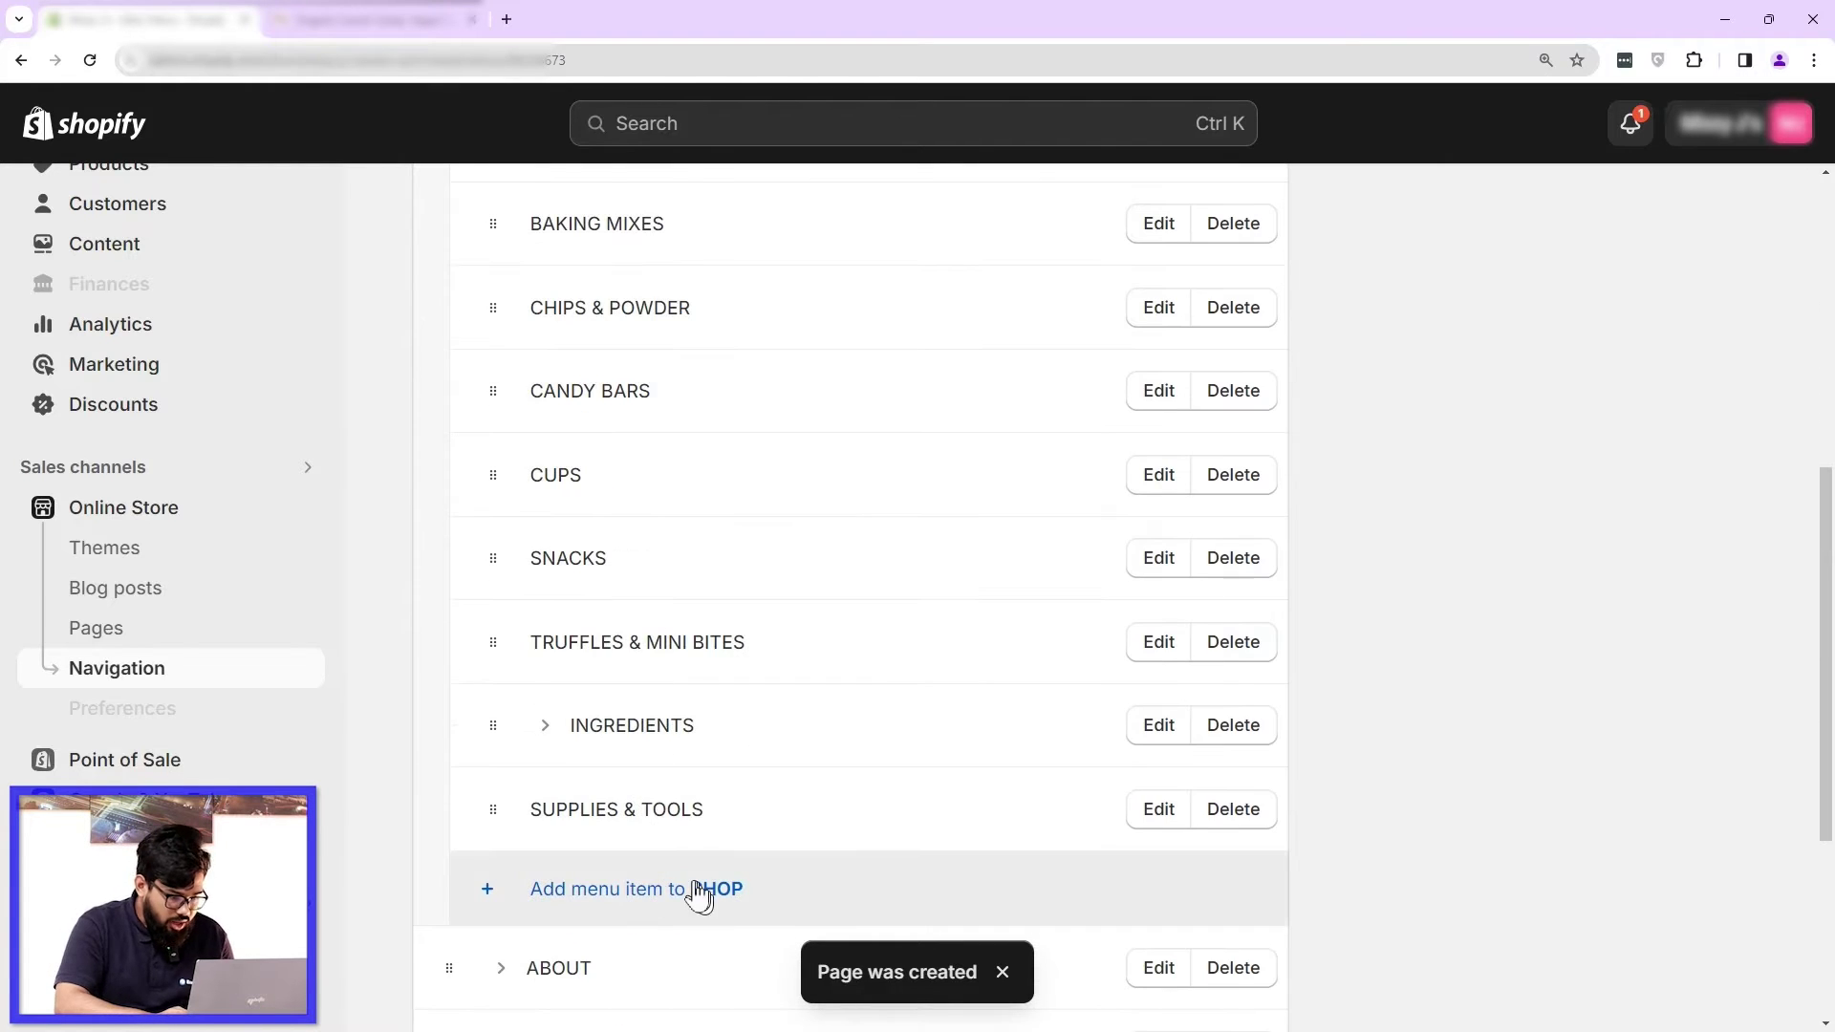
- Add an 'ecc' item under SHOP linking to Products > All products
click(699, 890)
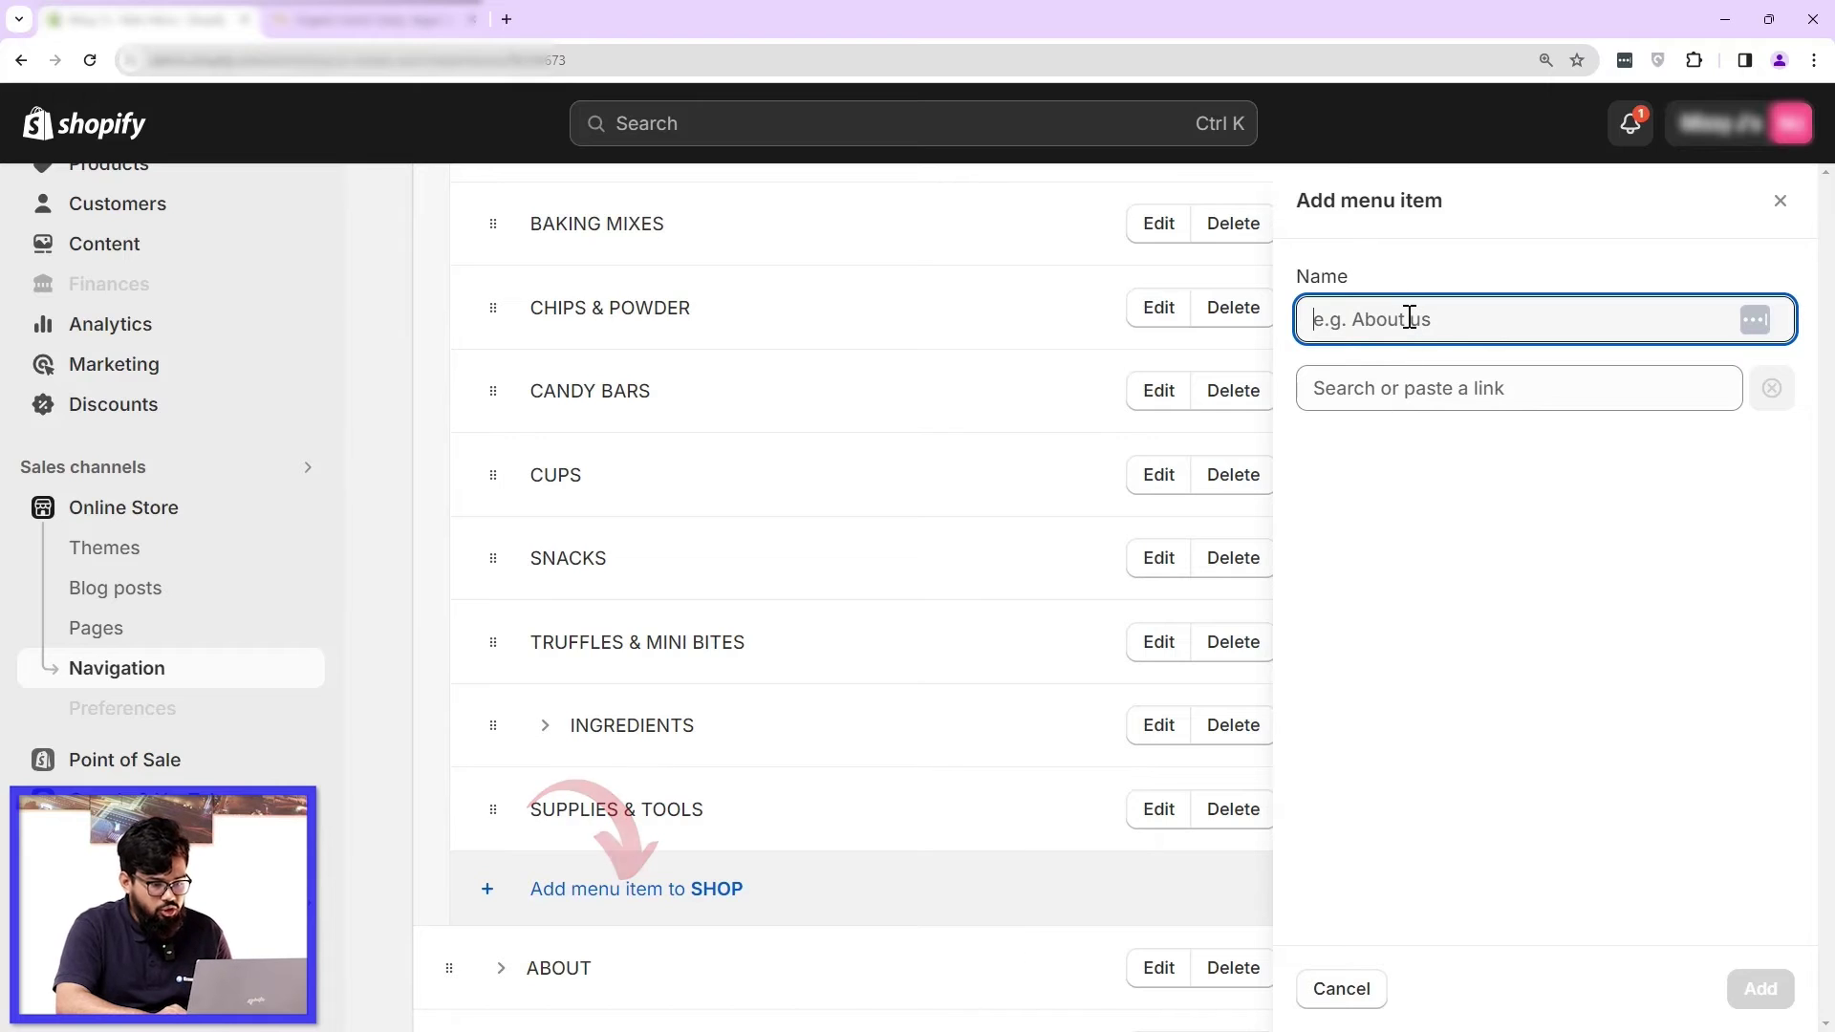
text(ecc)
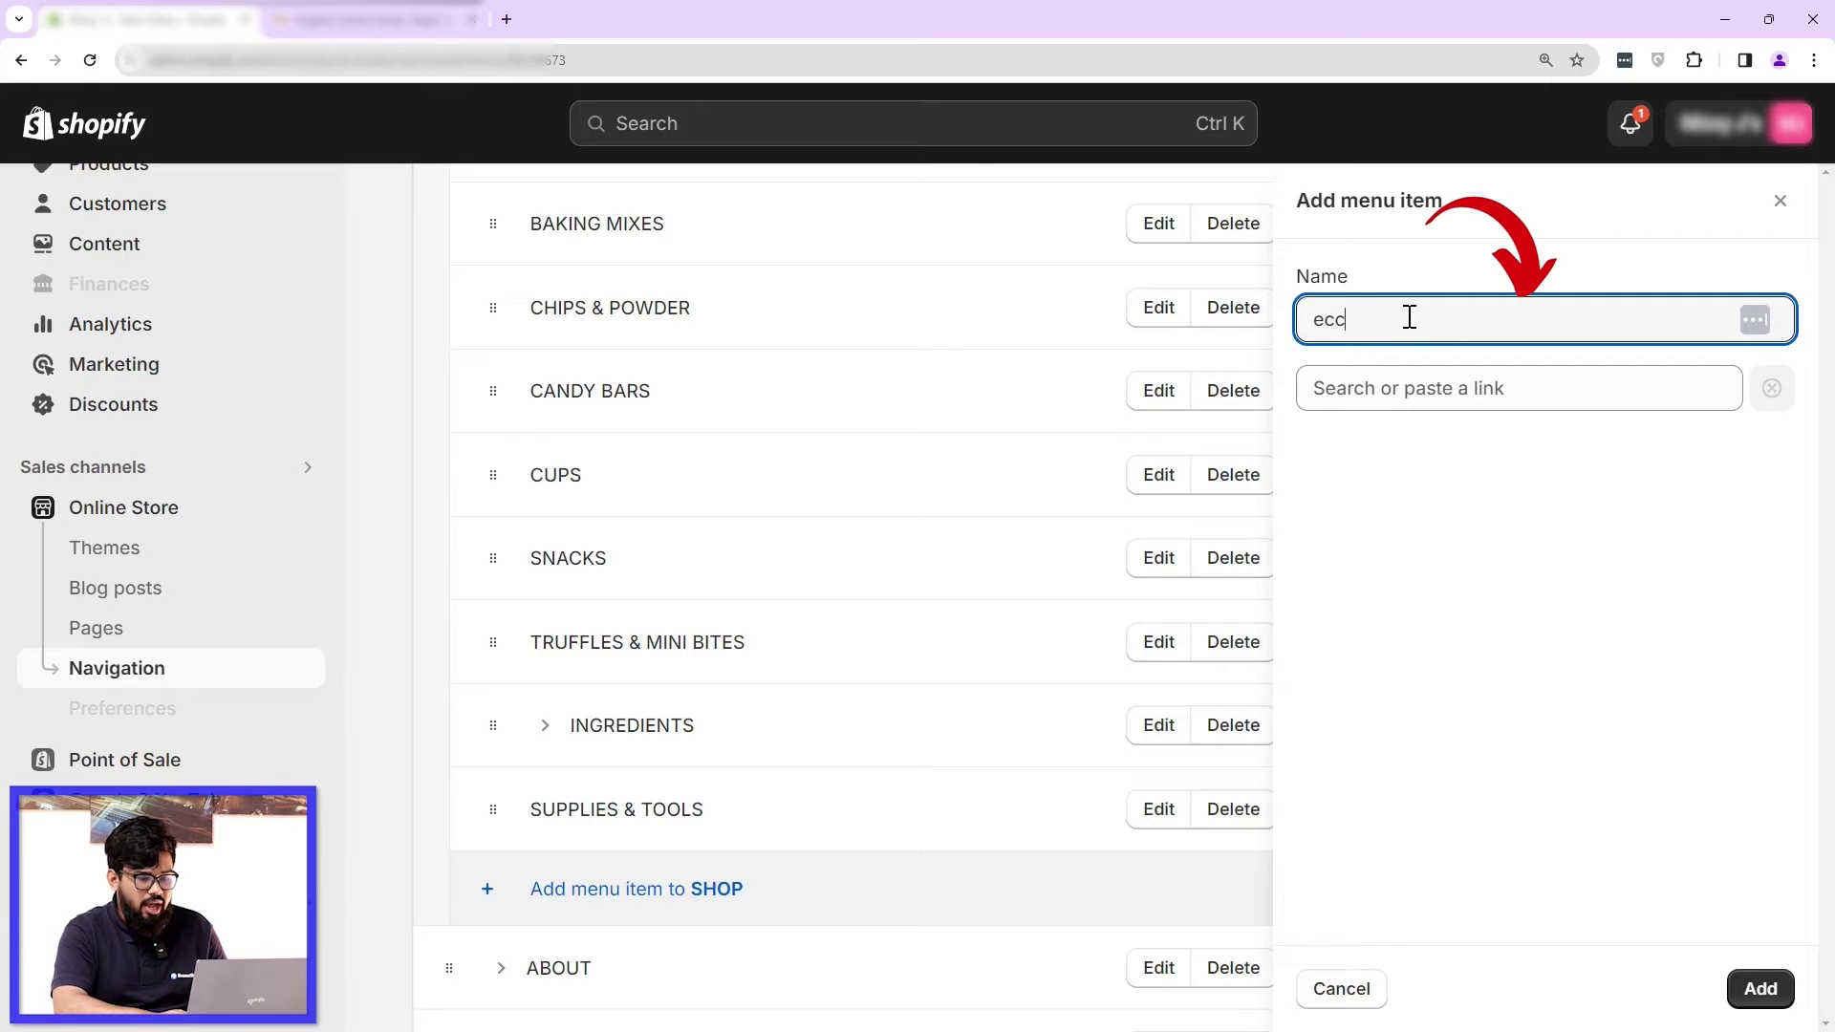
click(1516, 383)
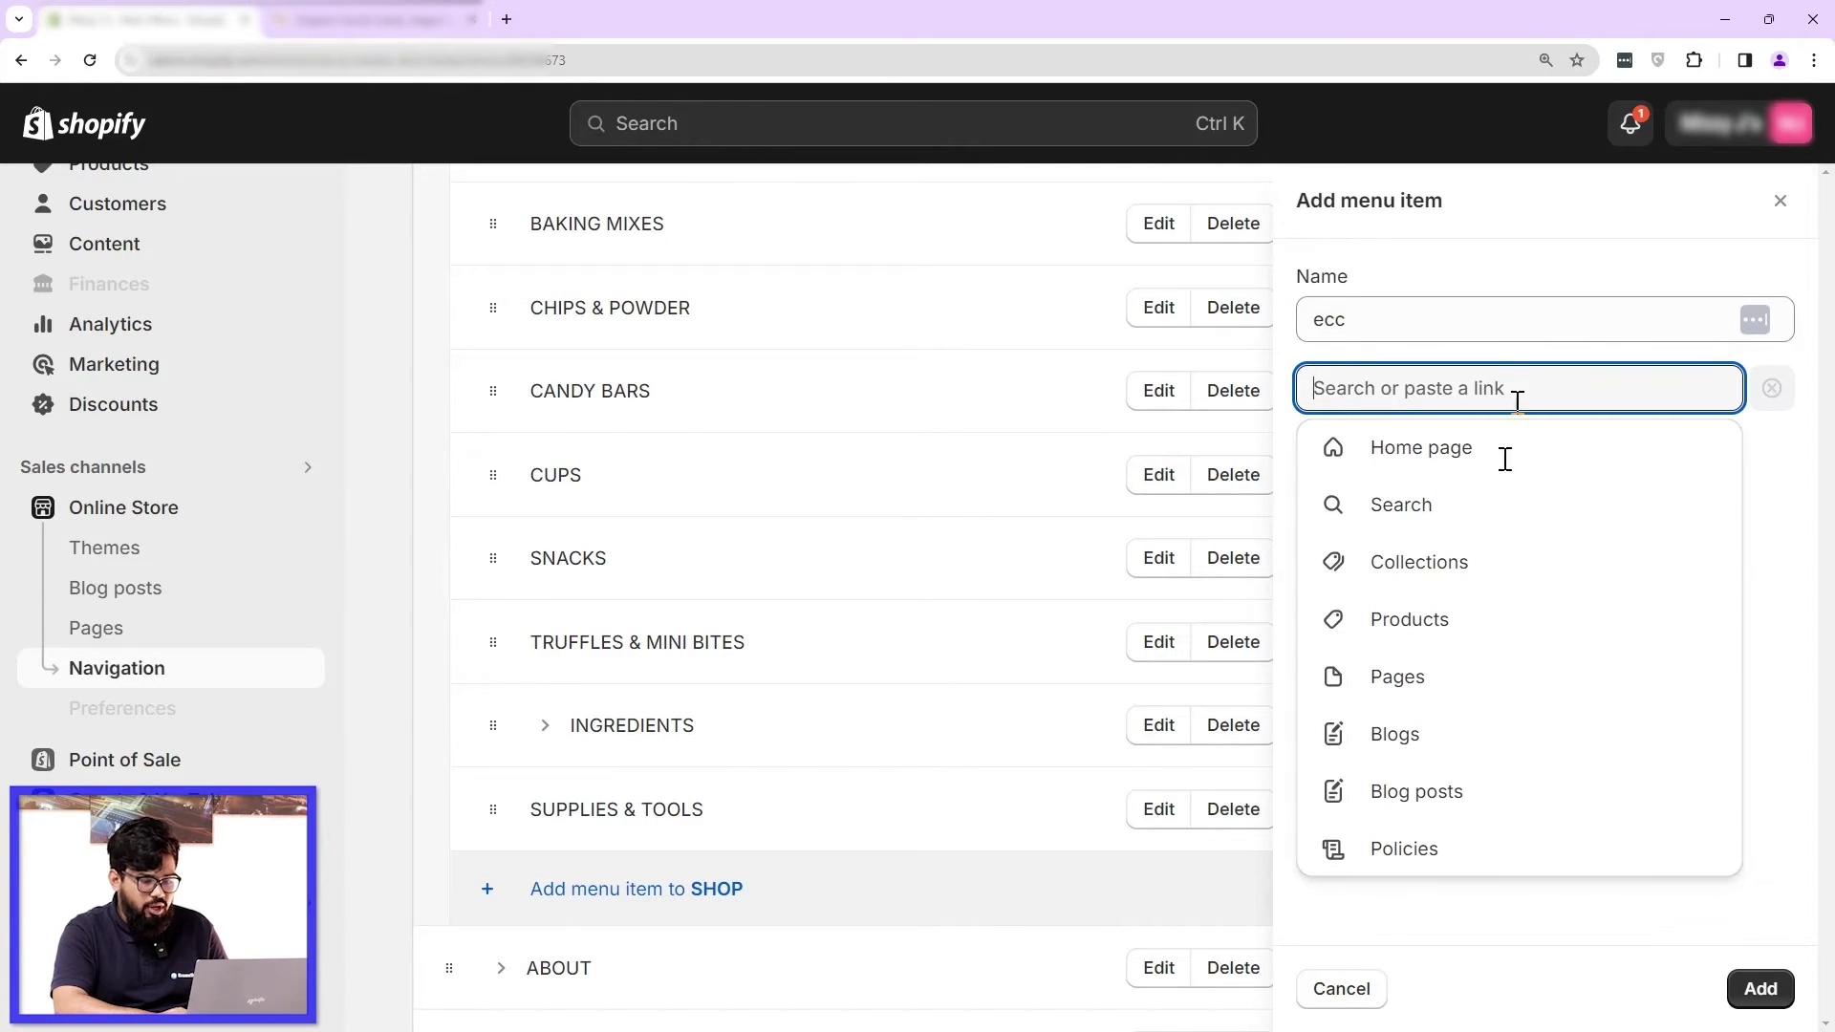
click(1491, 629)
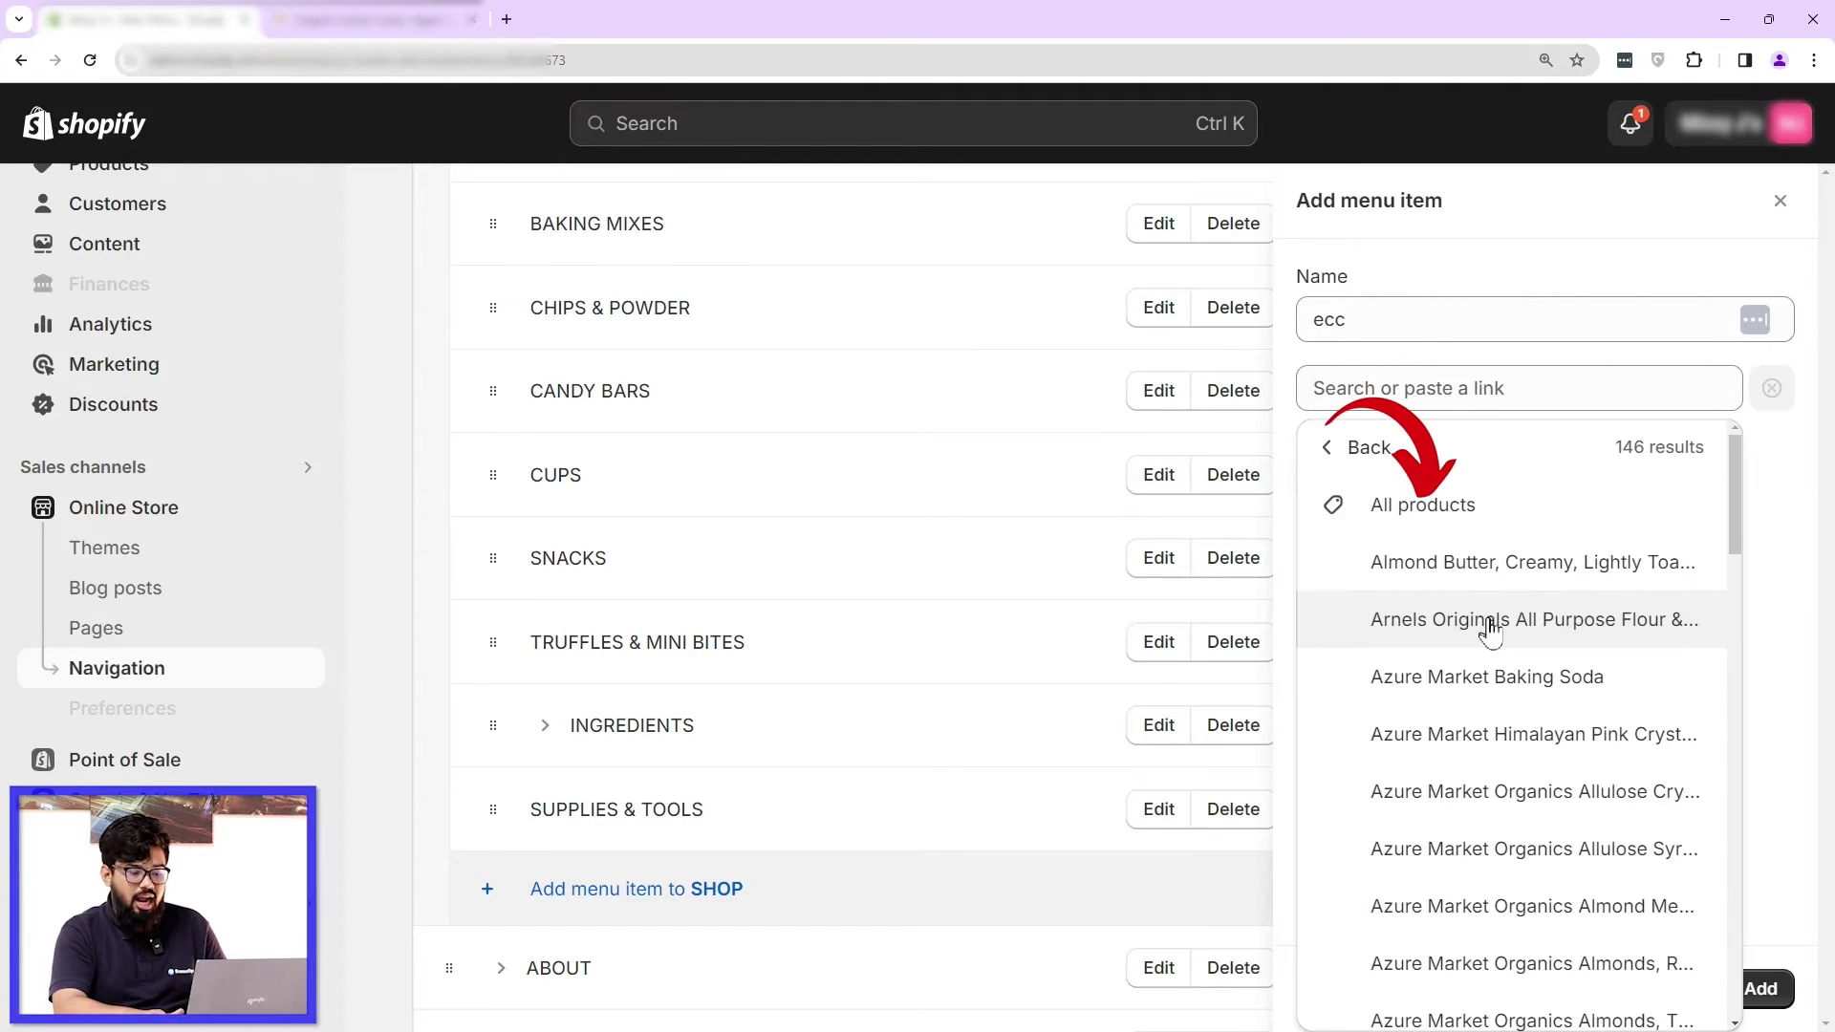
click(1454, 525)
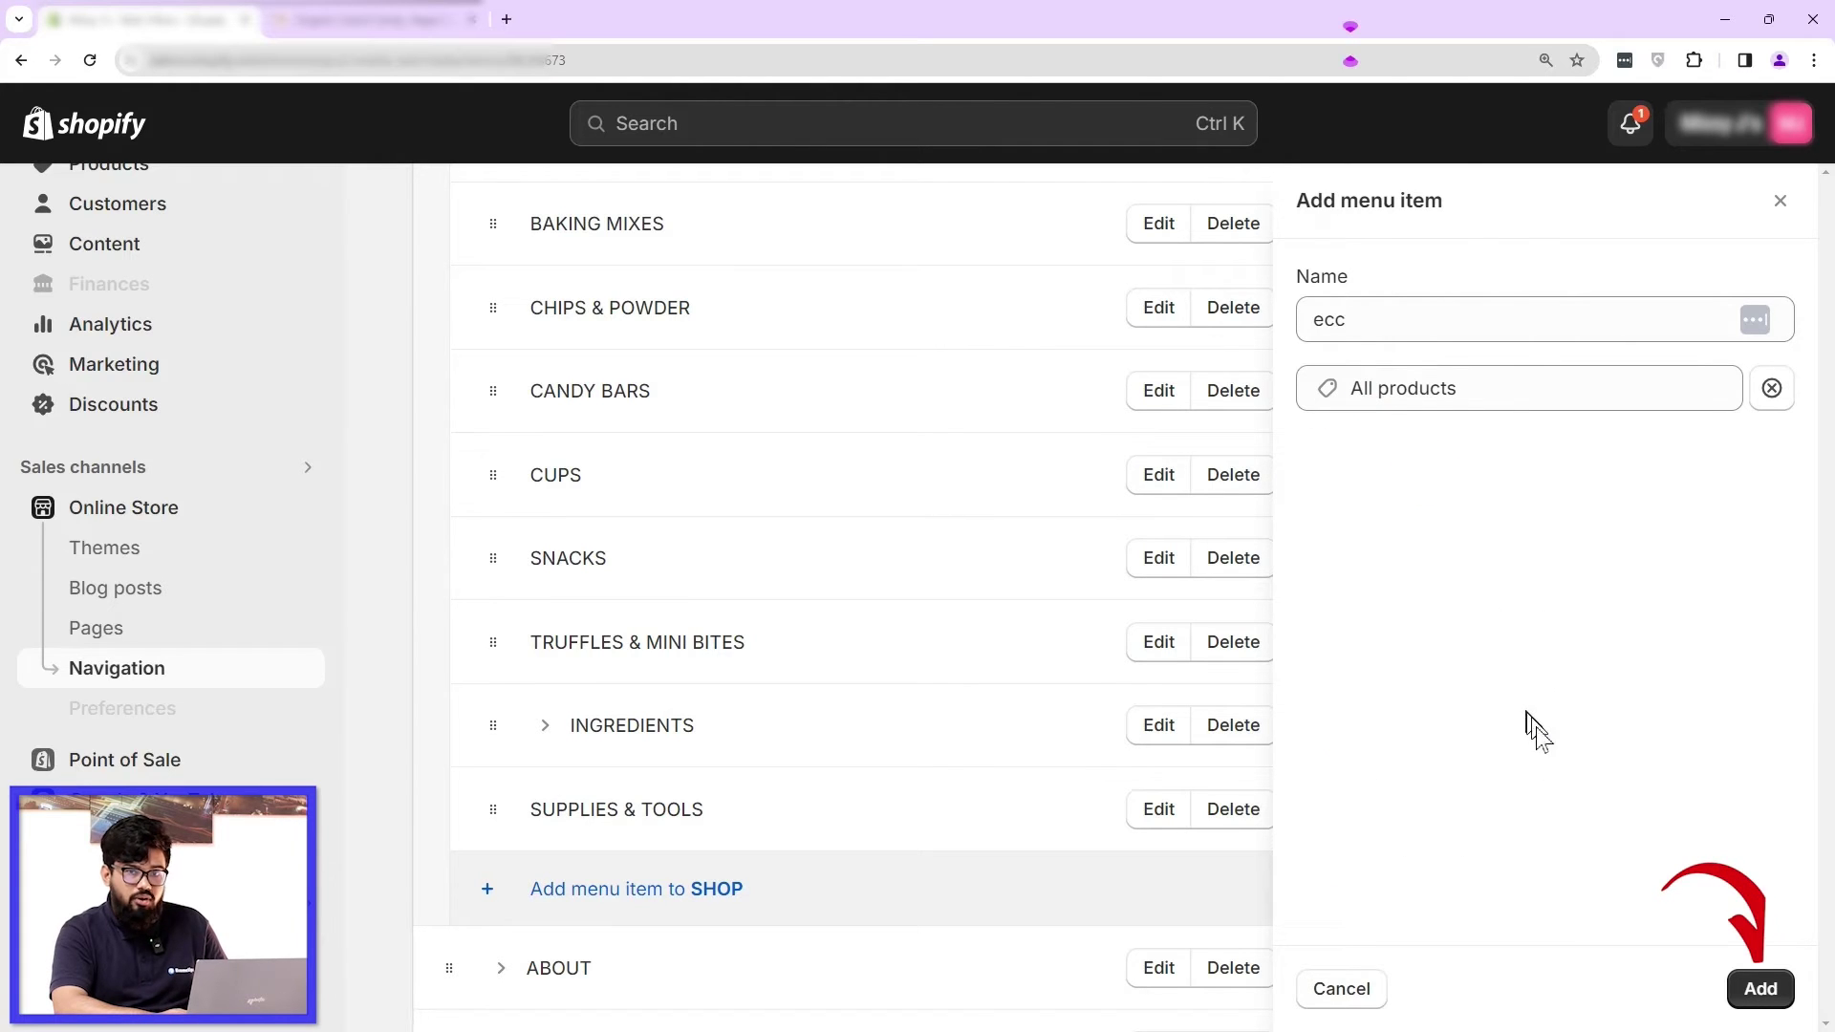
click(1756, 989)
scroll(1529, 523, down, 4)
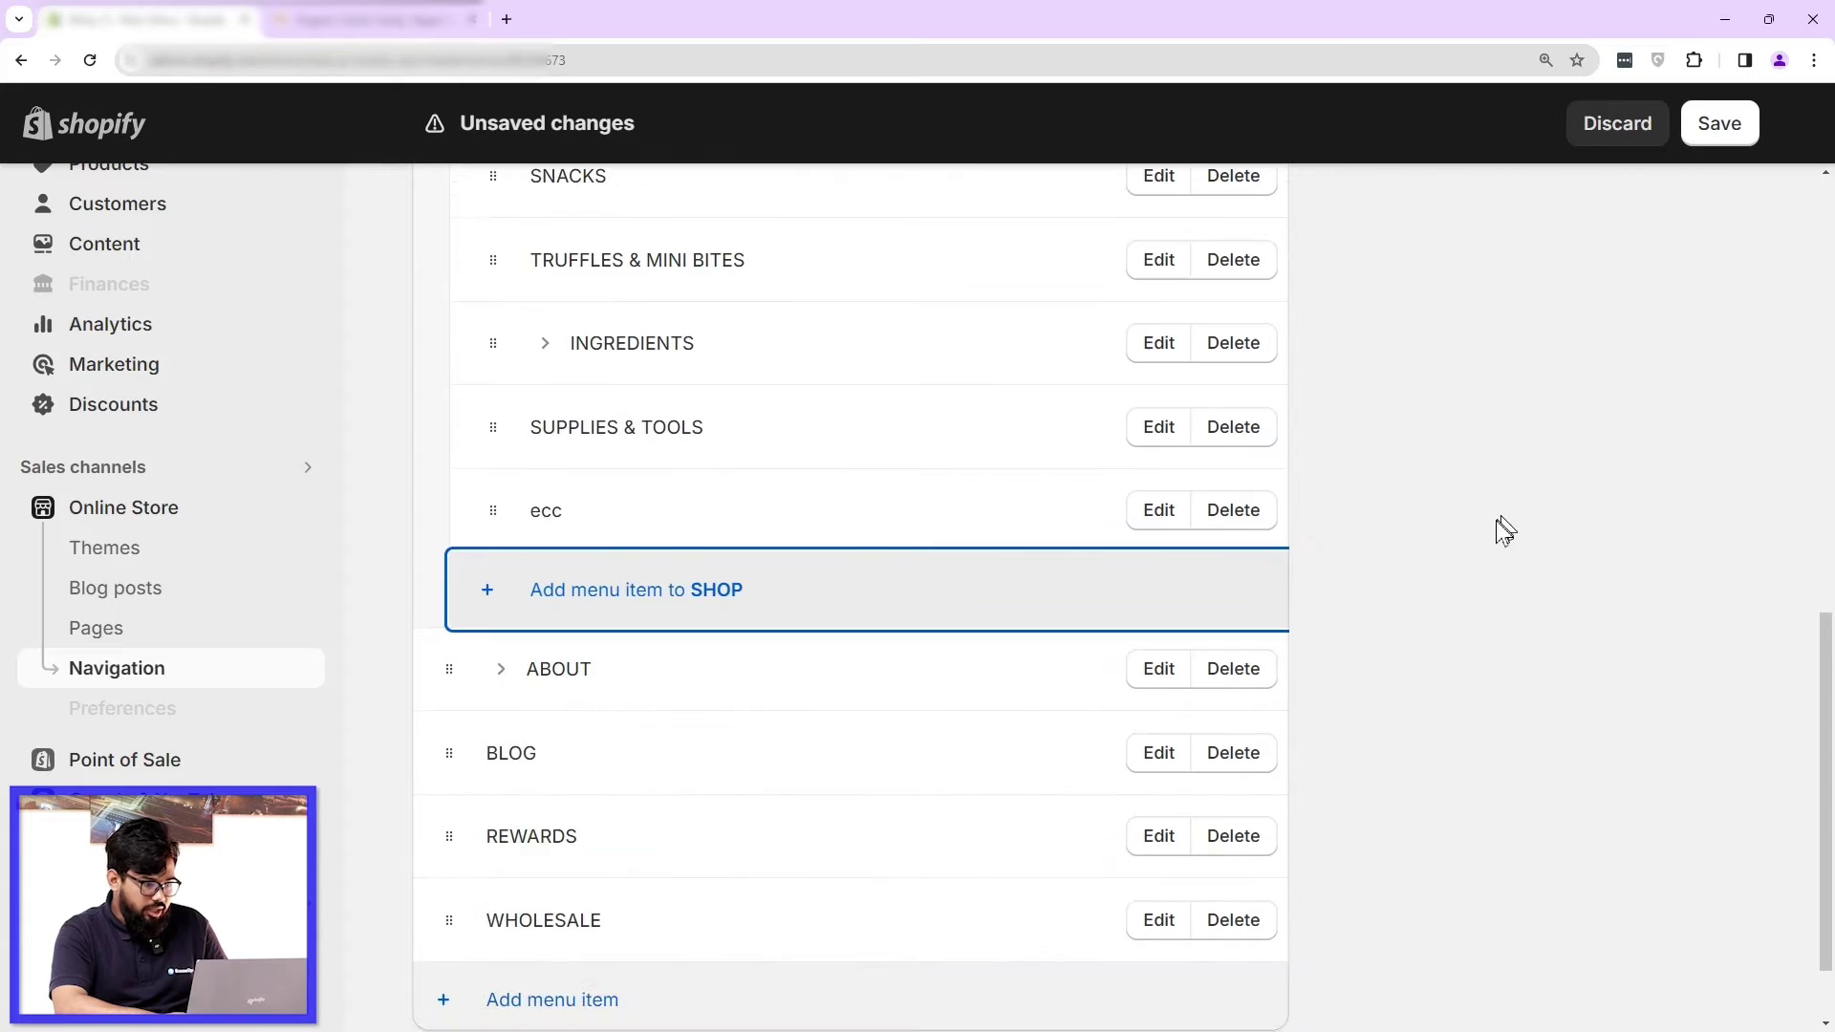
click(1159, 514)
- Leave the ecc item's All products link unchanged and save the Main Menu
click(1535, 391)
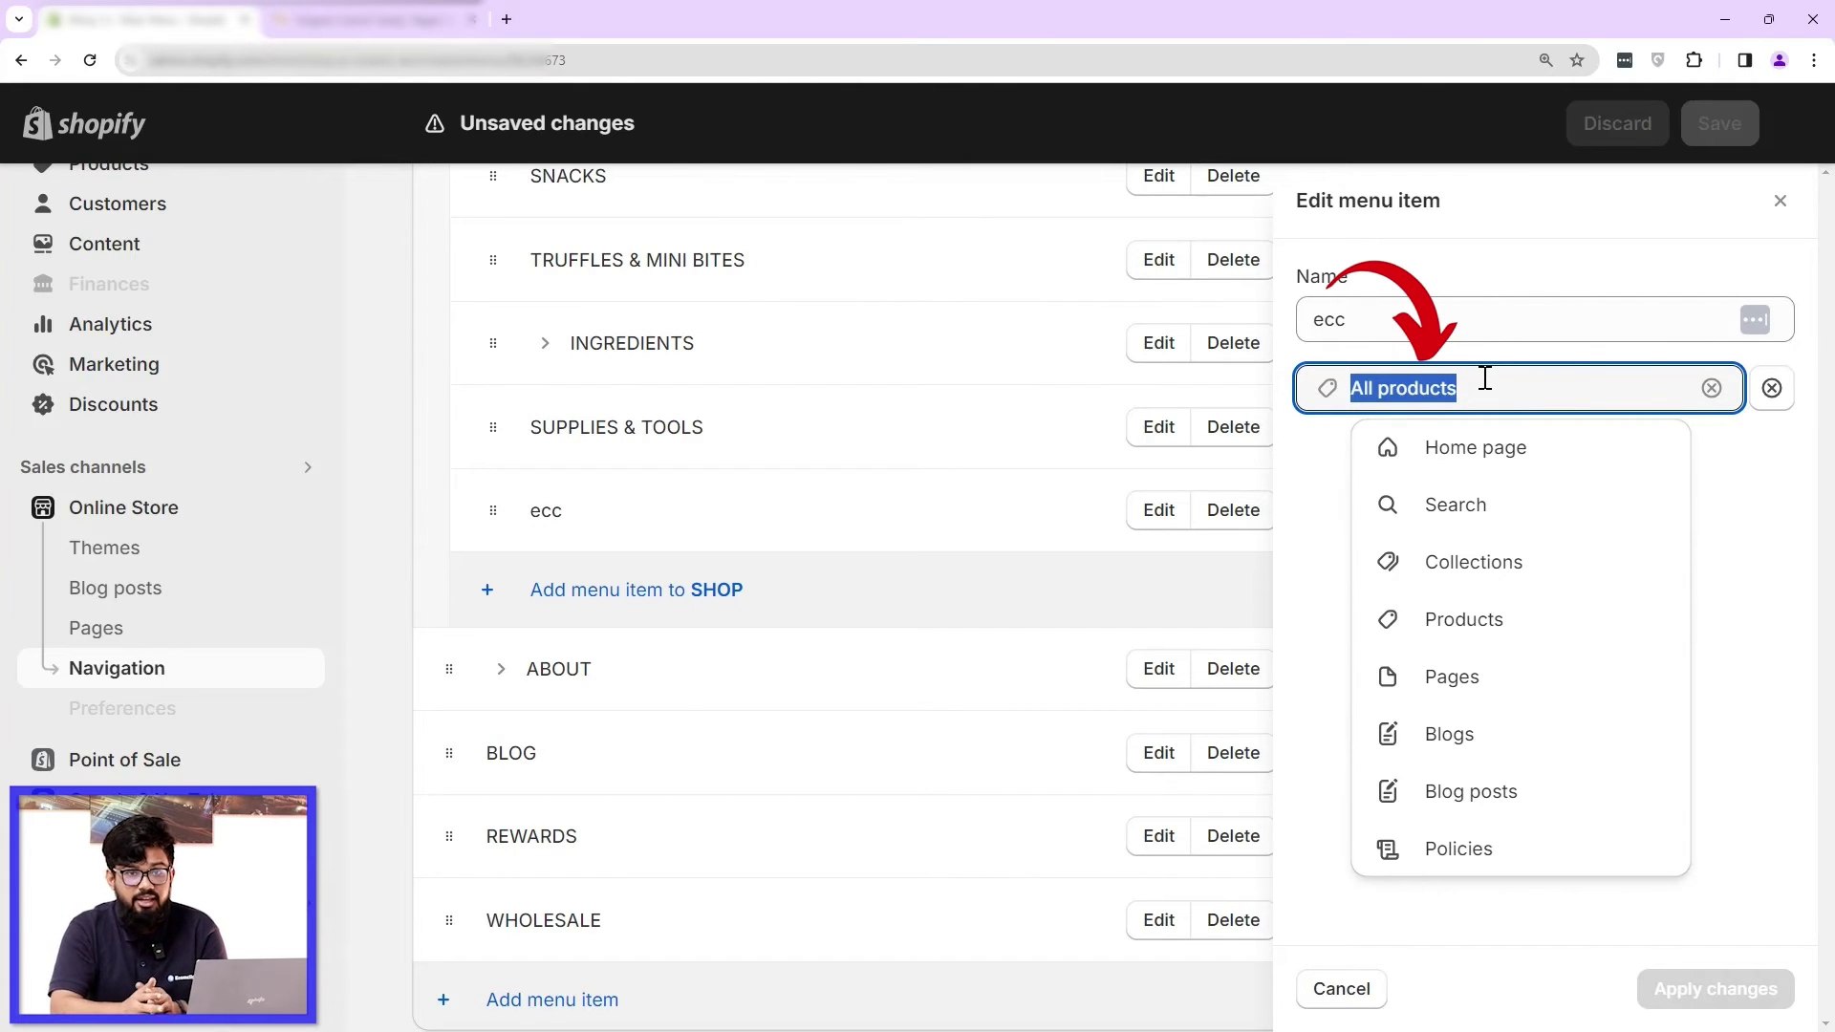
text(ecc)
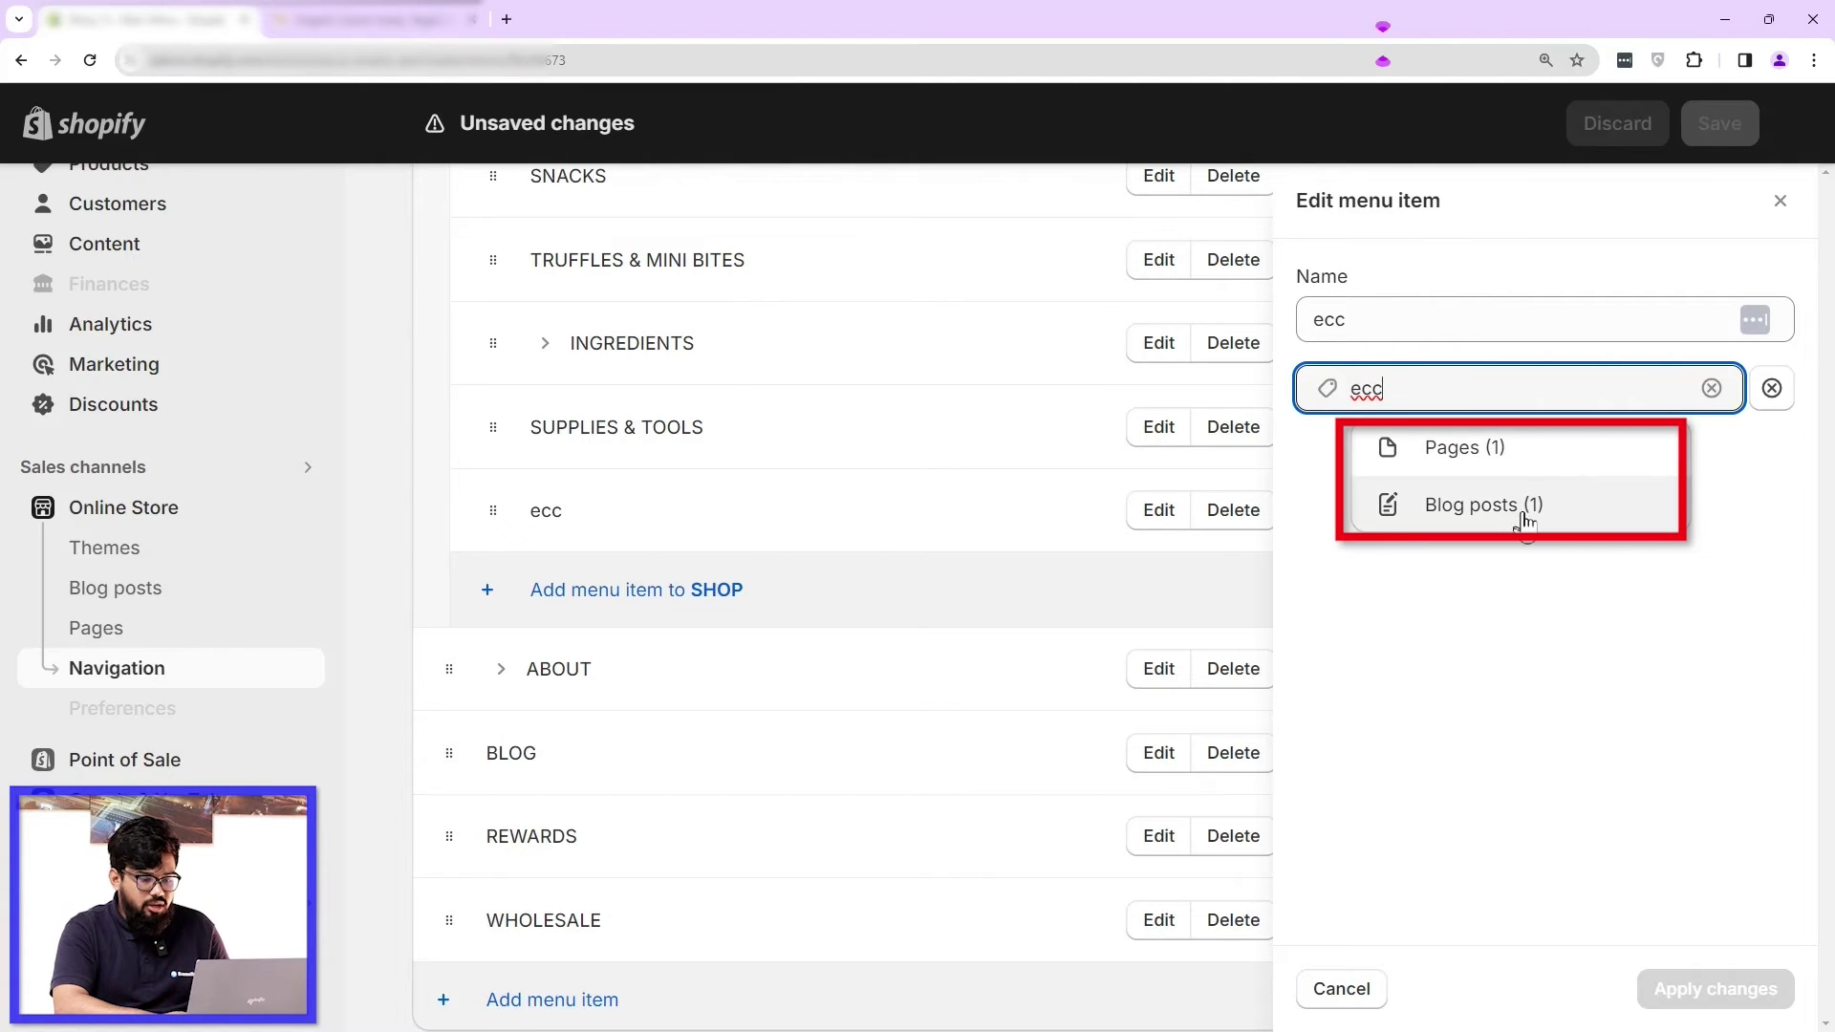
click(1347, 994)
click(1725, 131)
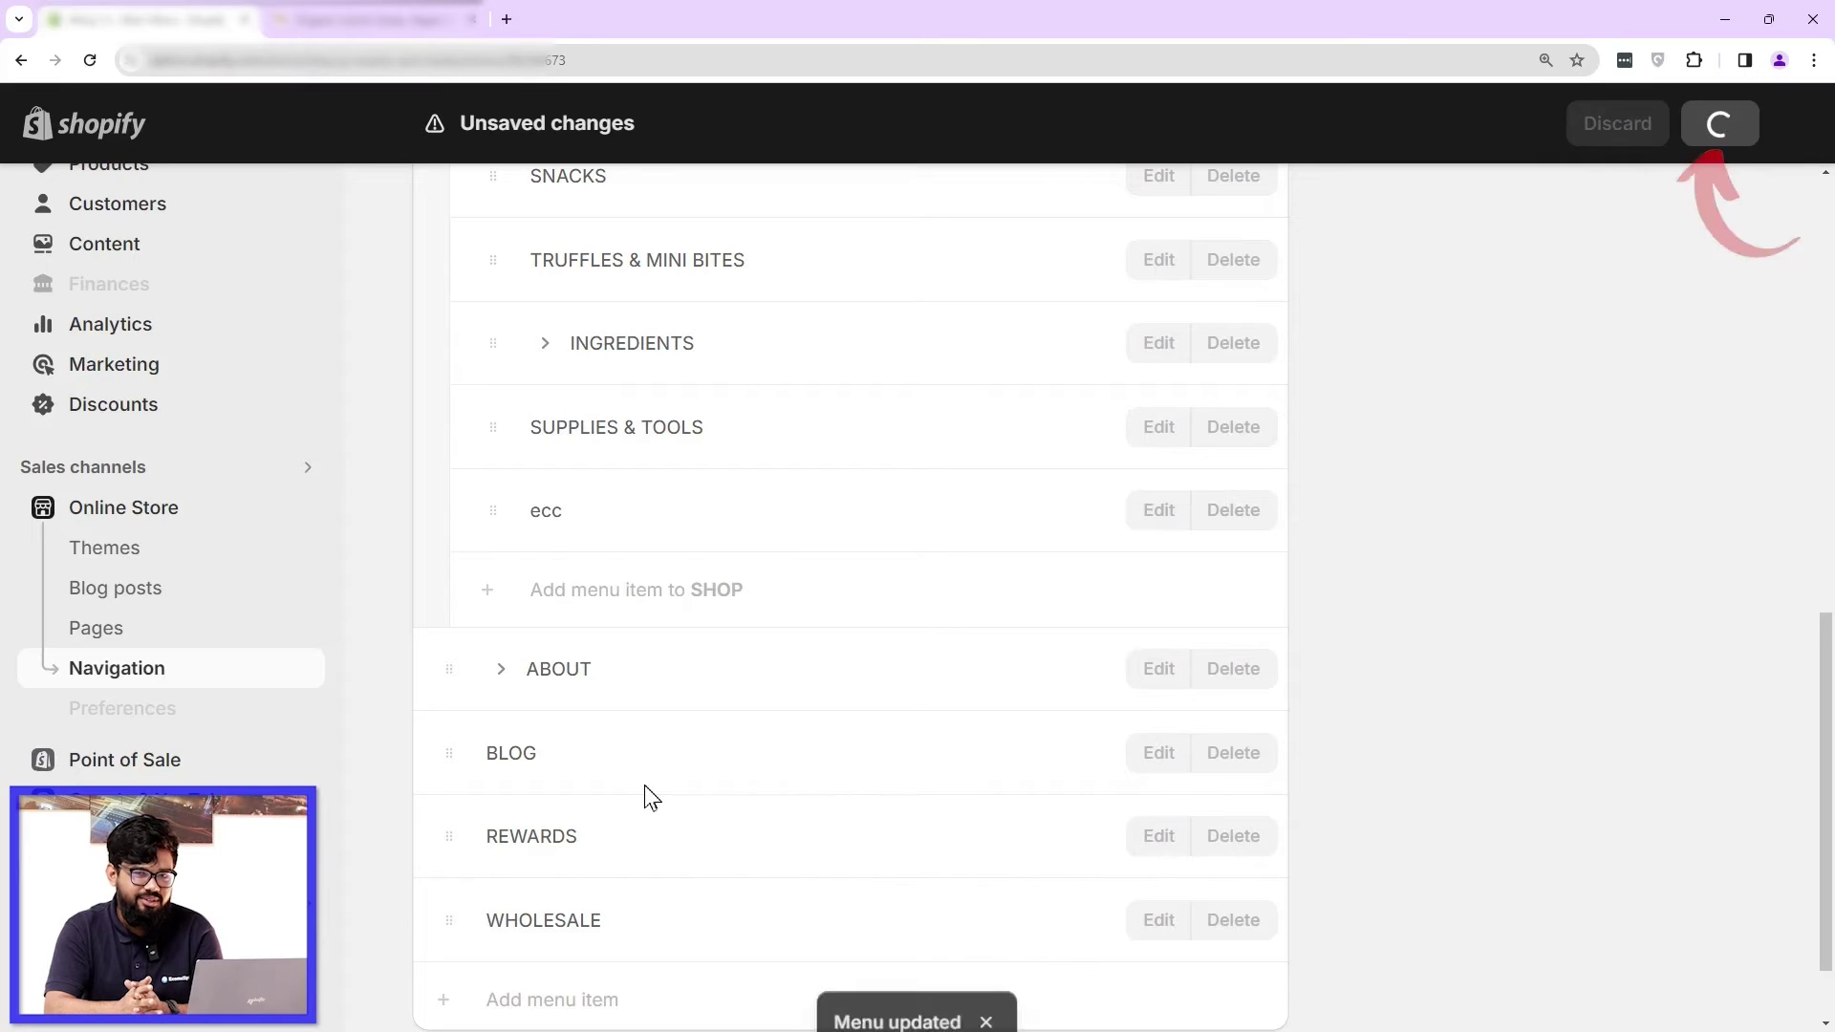
- Reload the storefront, follow SHOP > ecc, and browse the resulting Products page
click(366, 10)
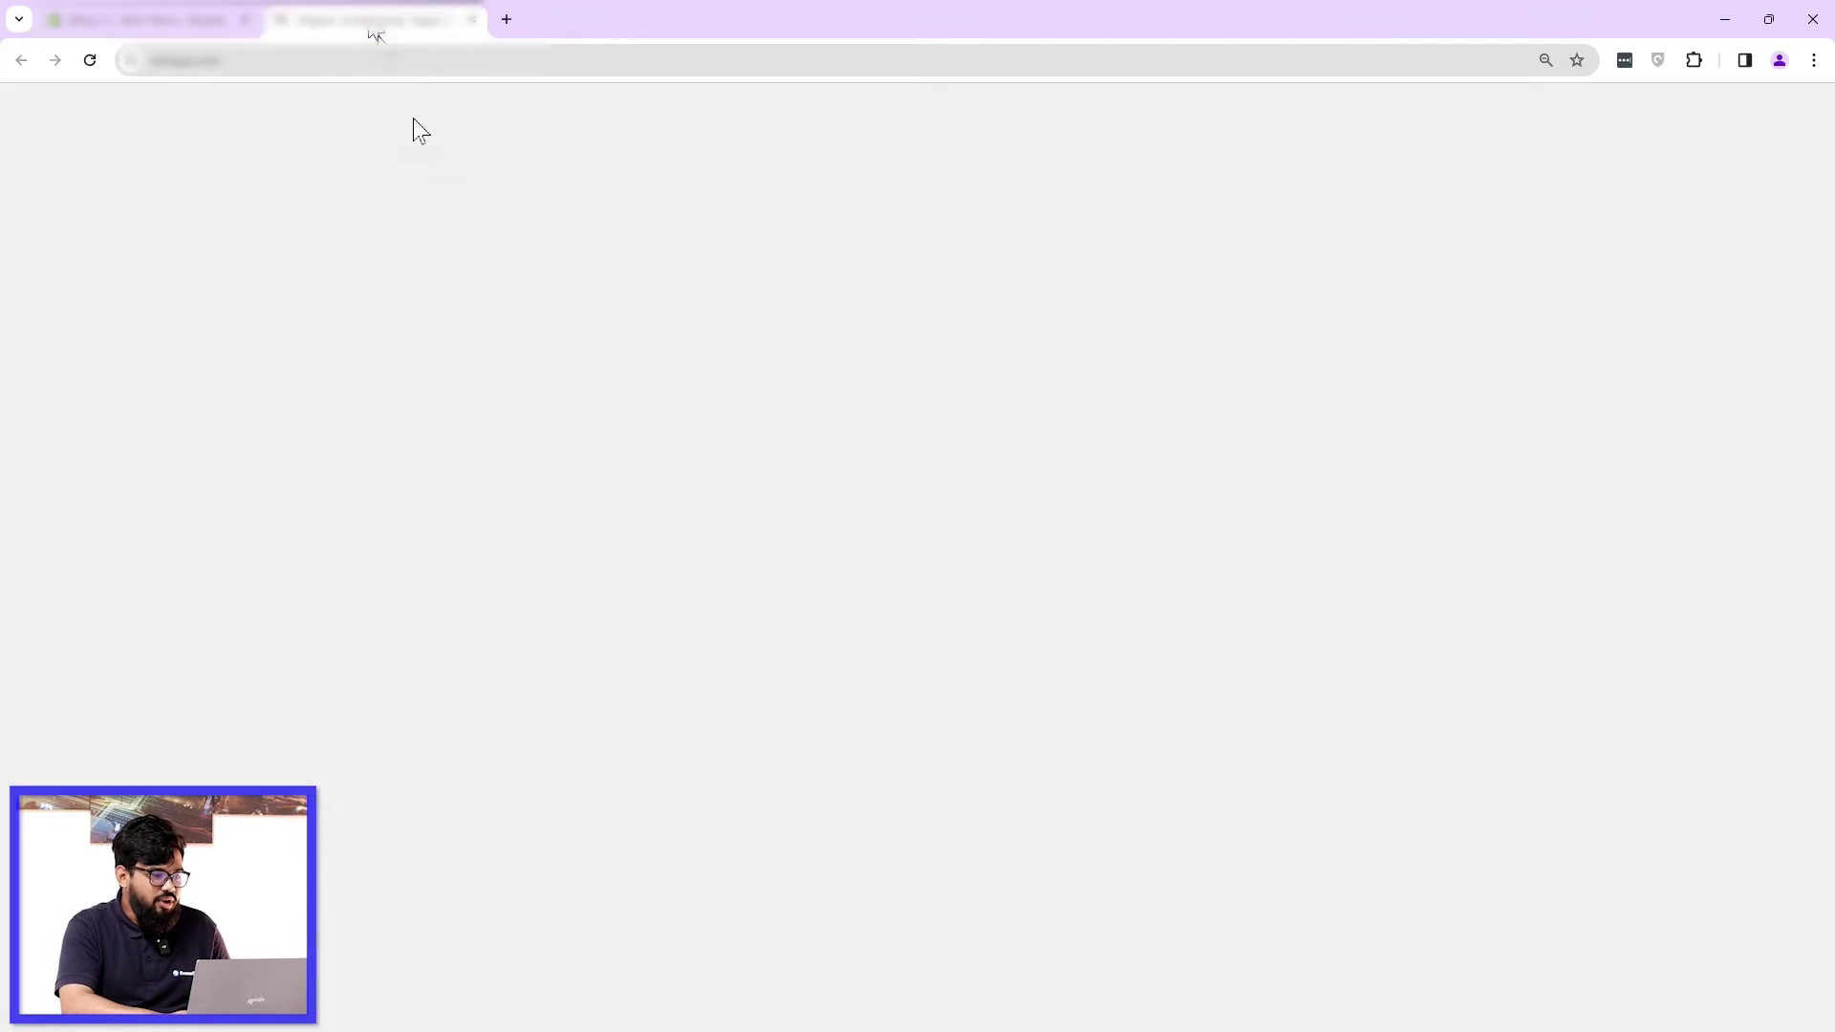
click(92, 60)
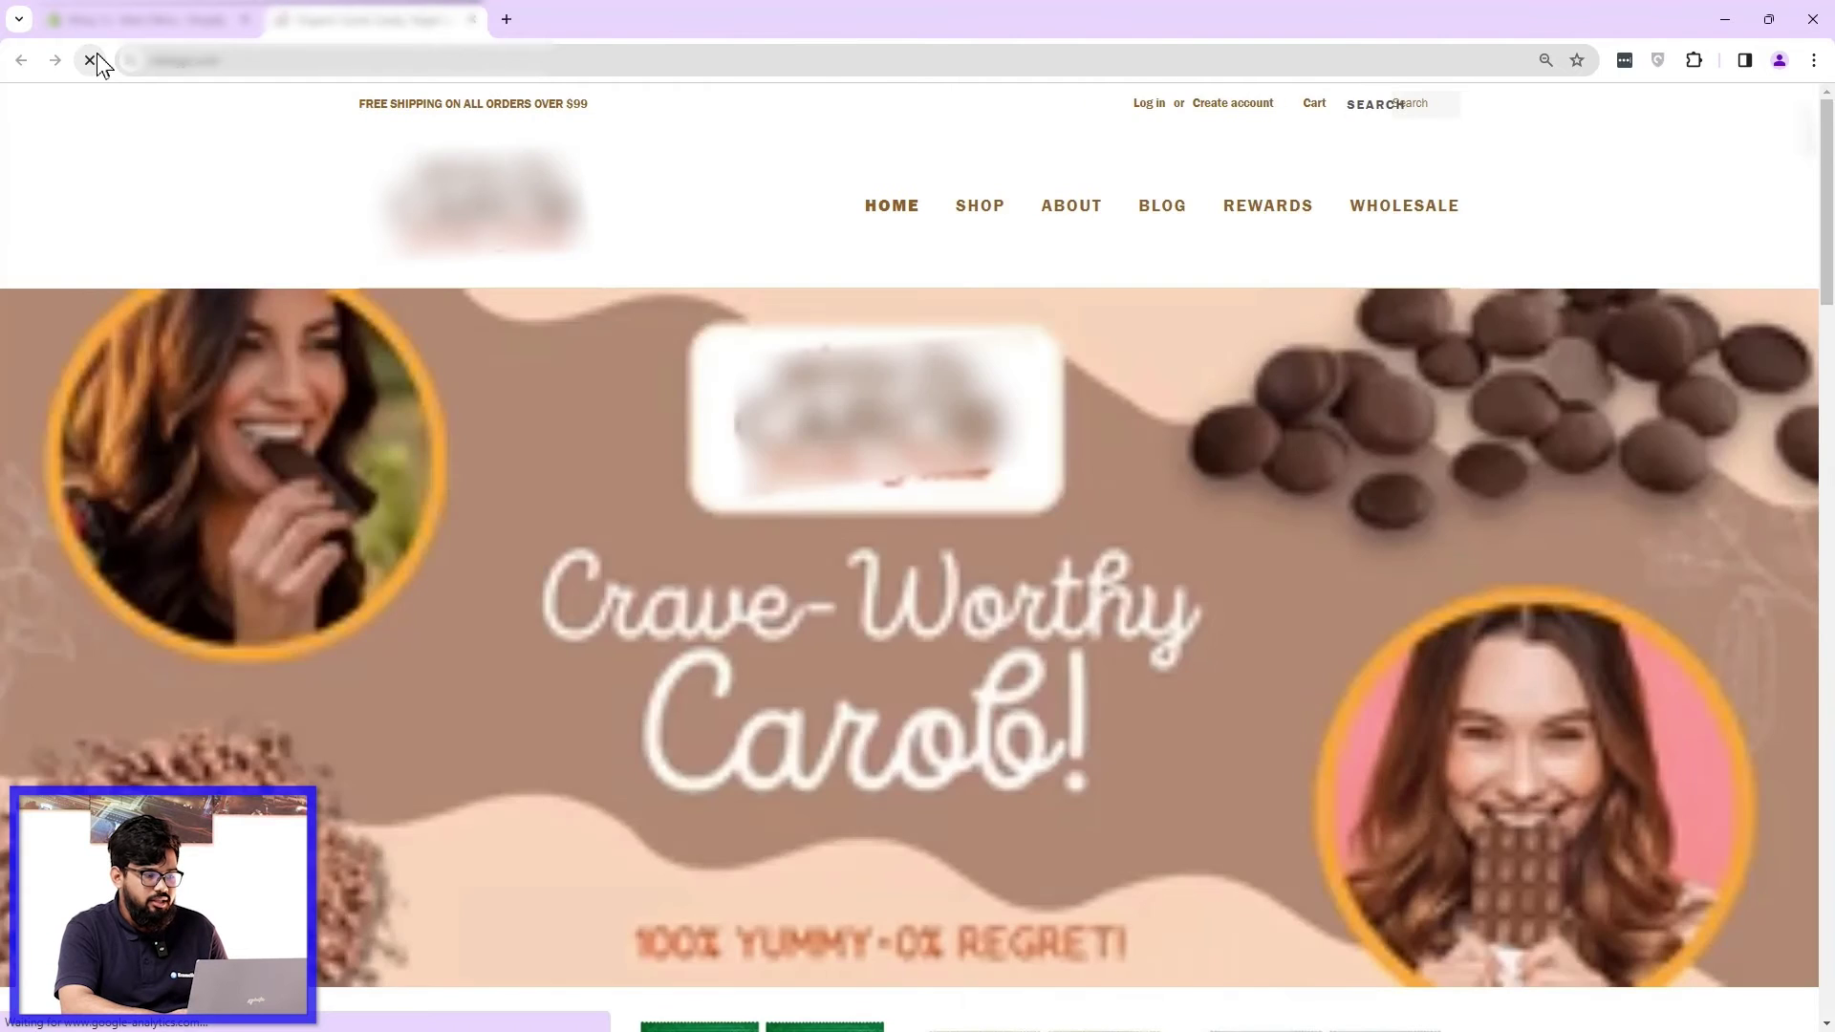
mouse_move(924, 229)
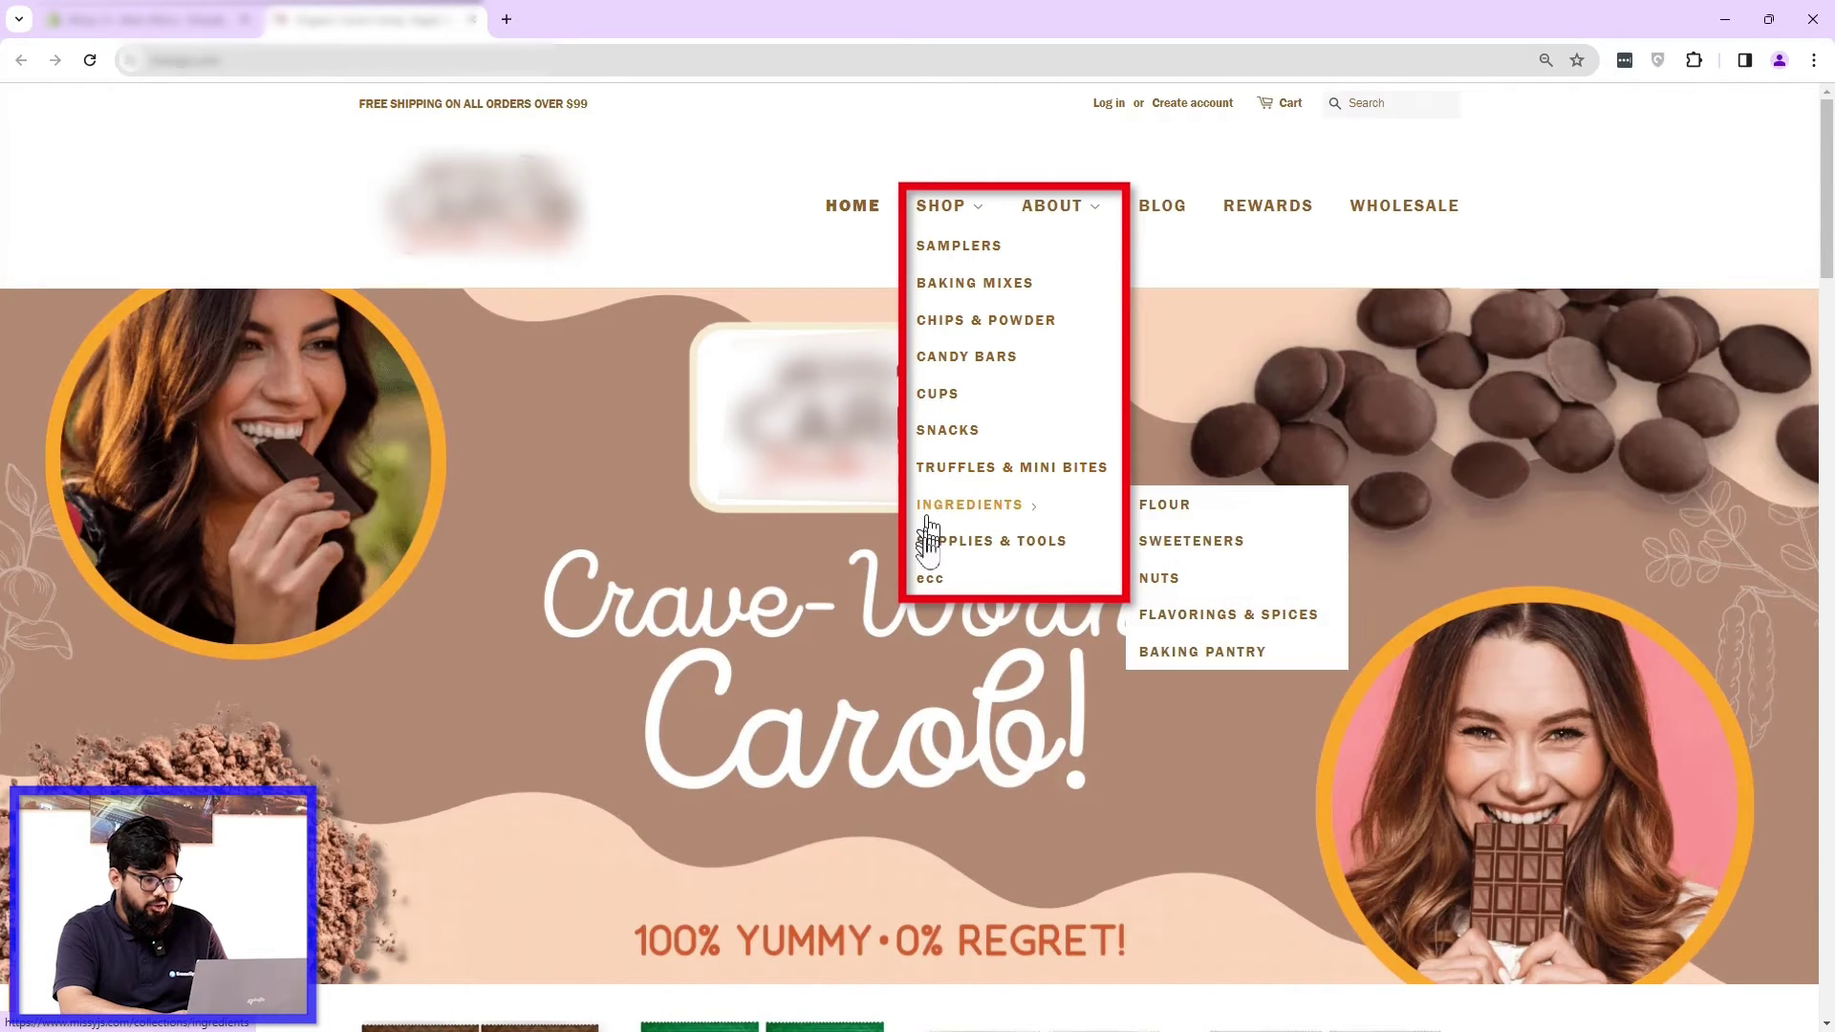
click(929, 580)
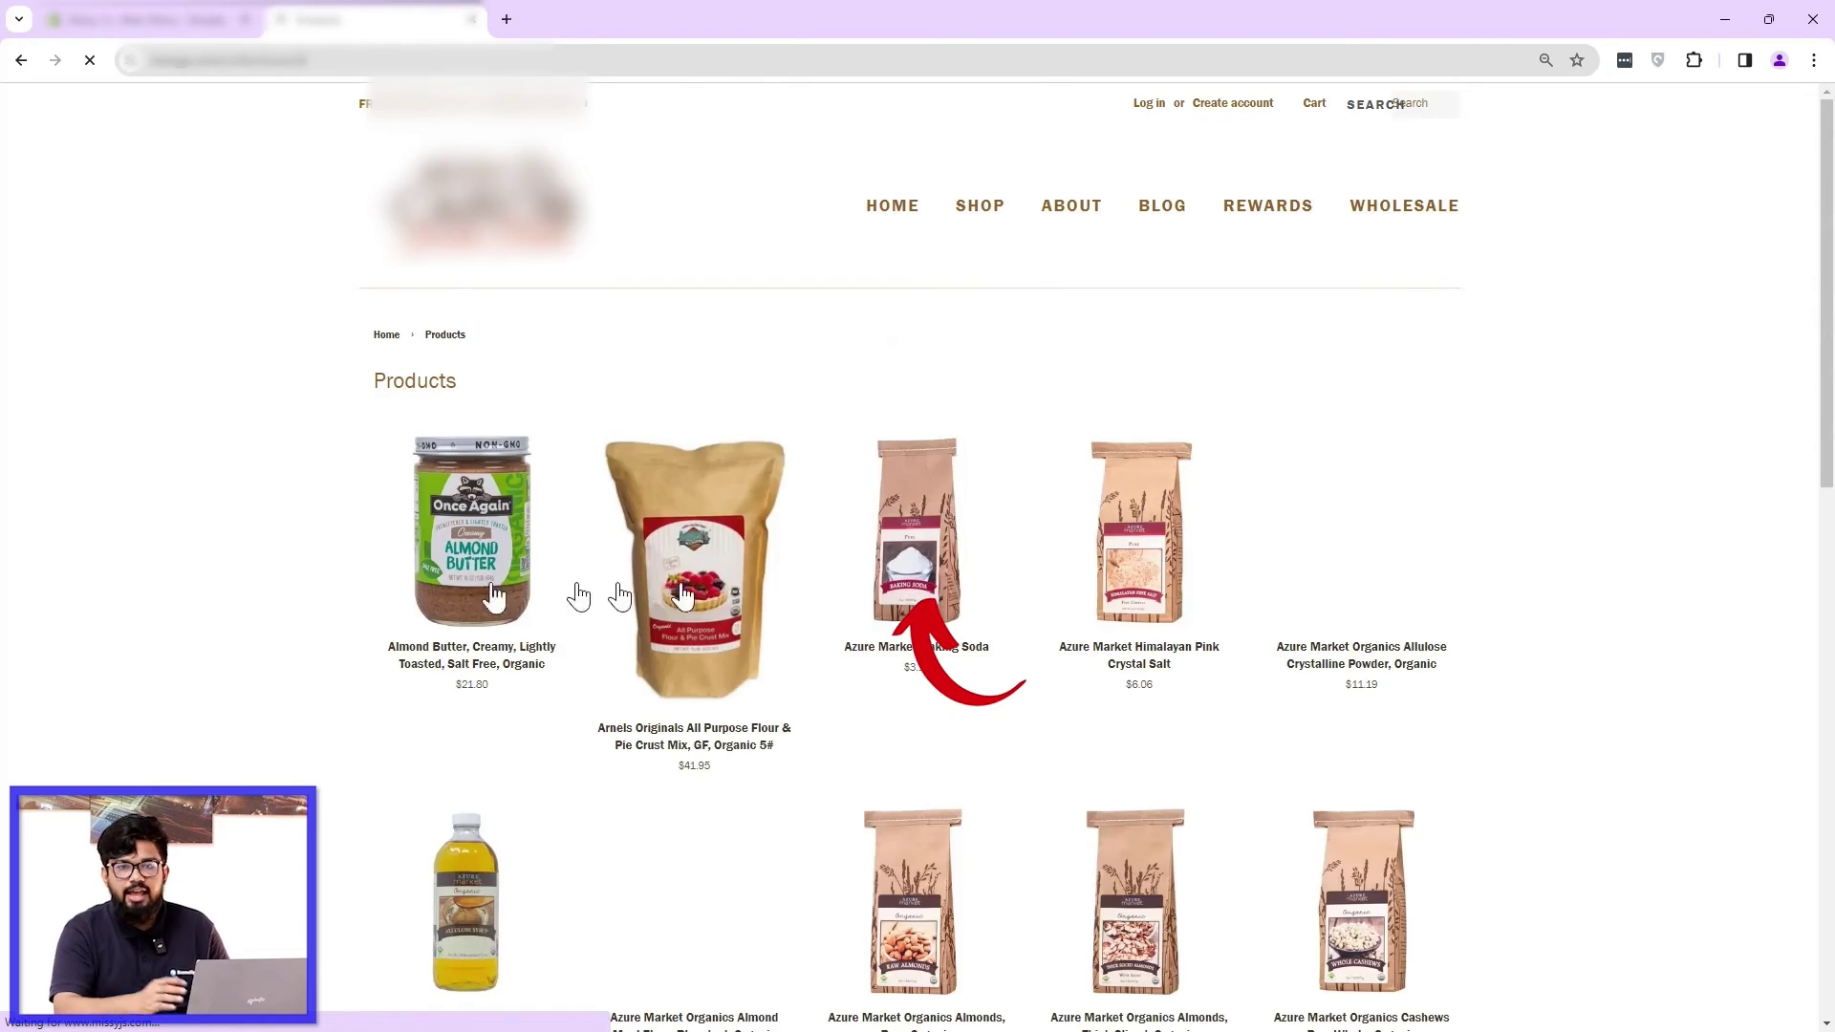
scroll(399, 608, down, 6)
scroll(399, 608, down, 20)
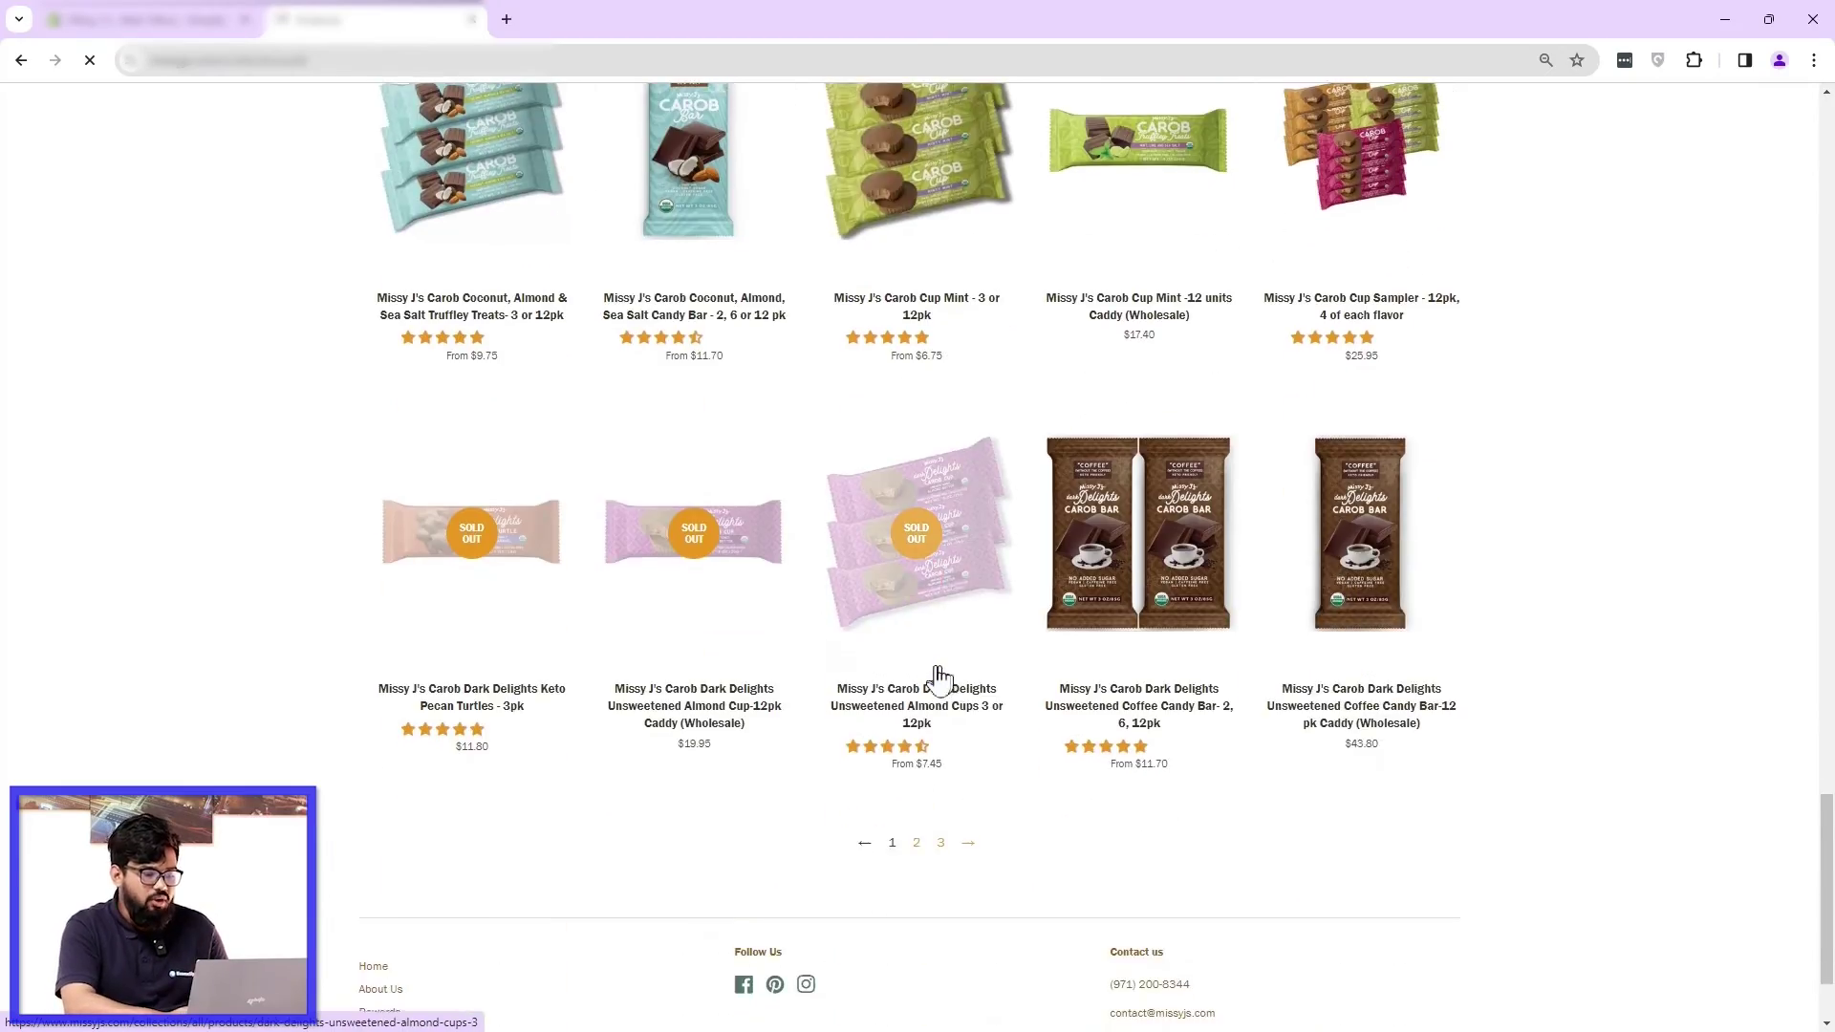
scroll(937, 674, up, 15)
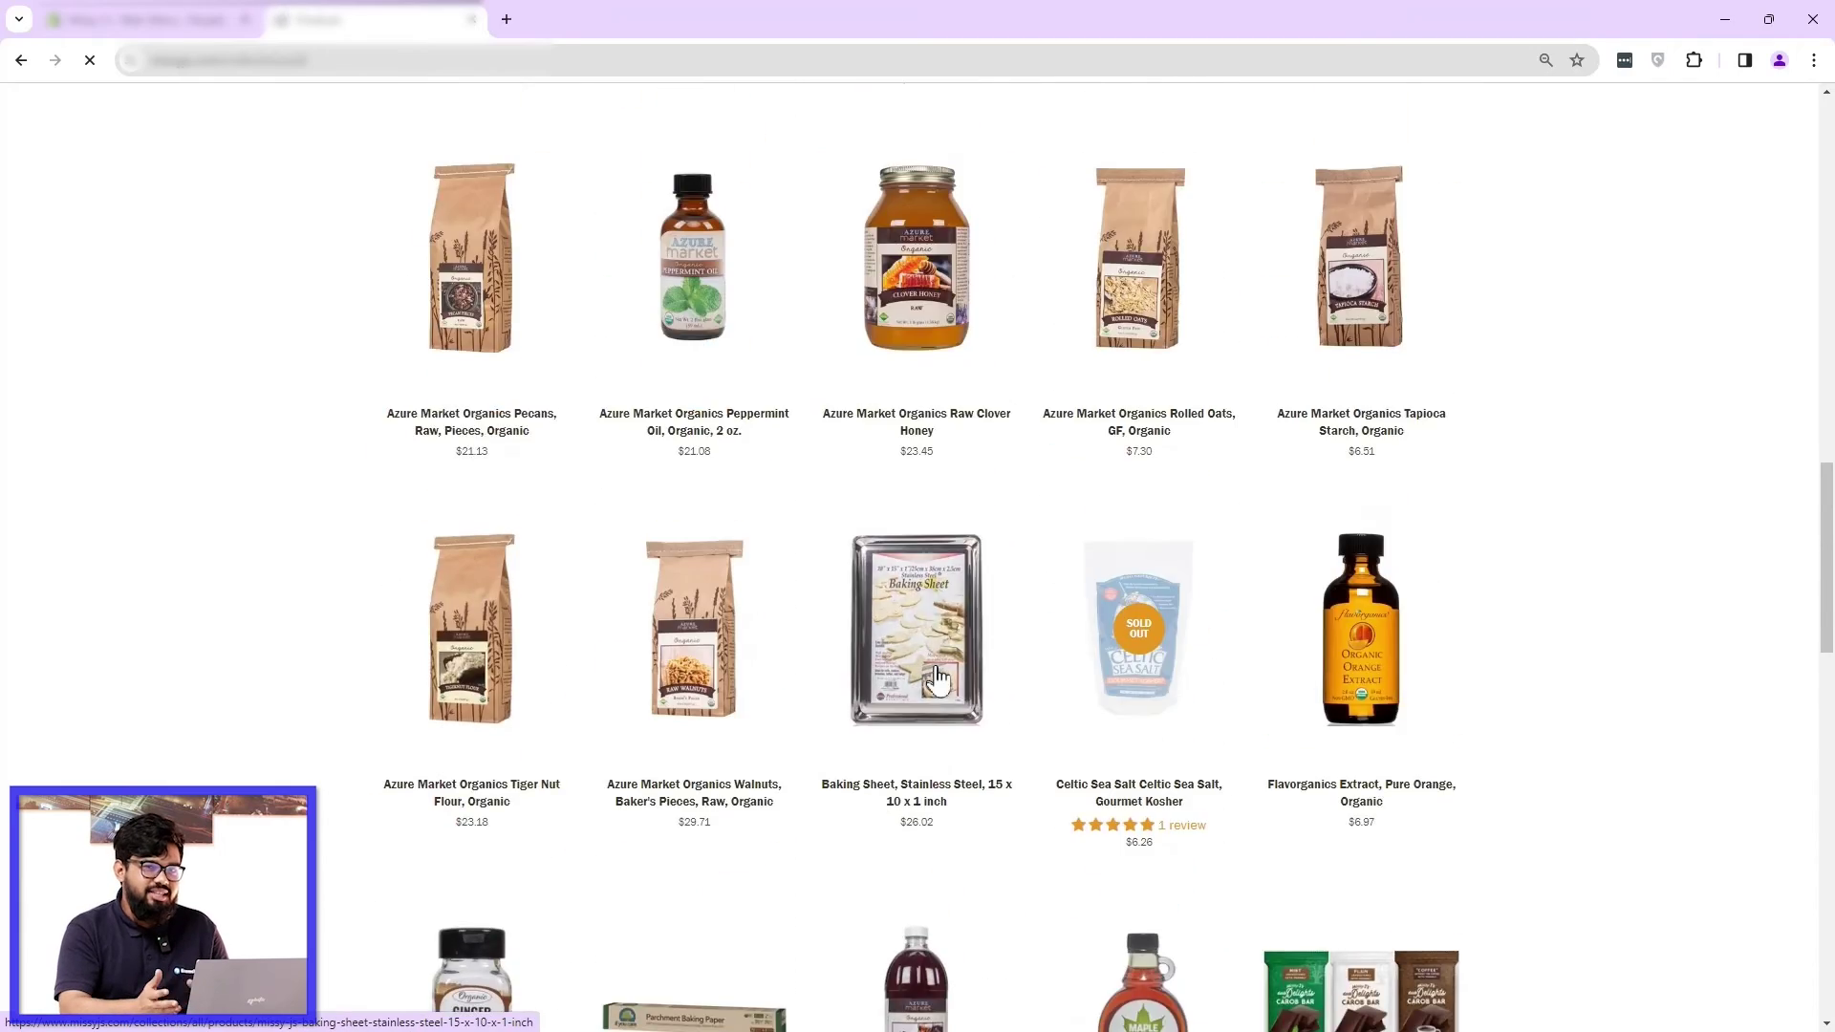
scroll(932, 678, up, 10)
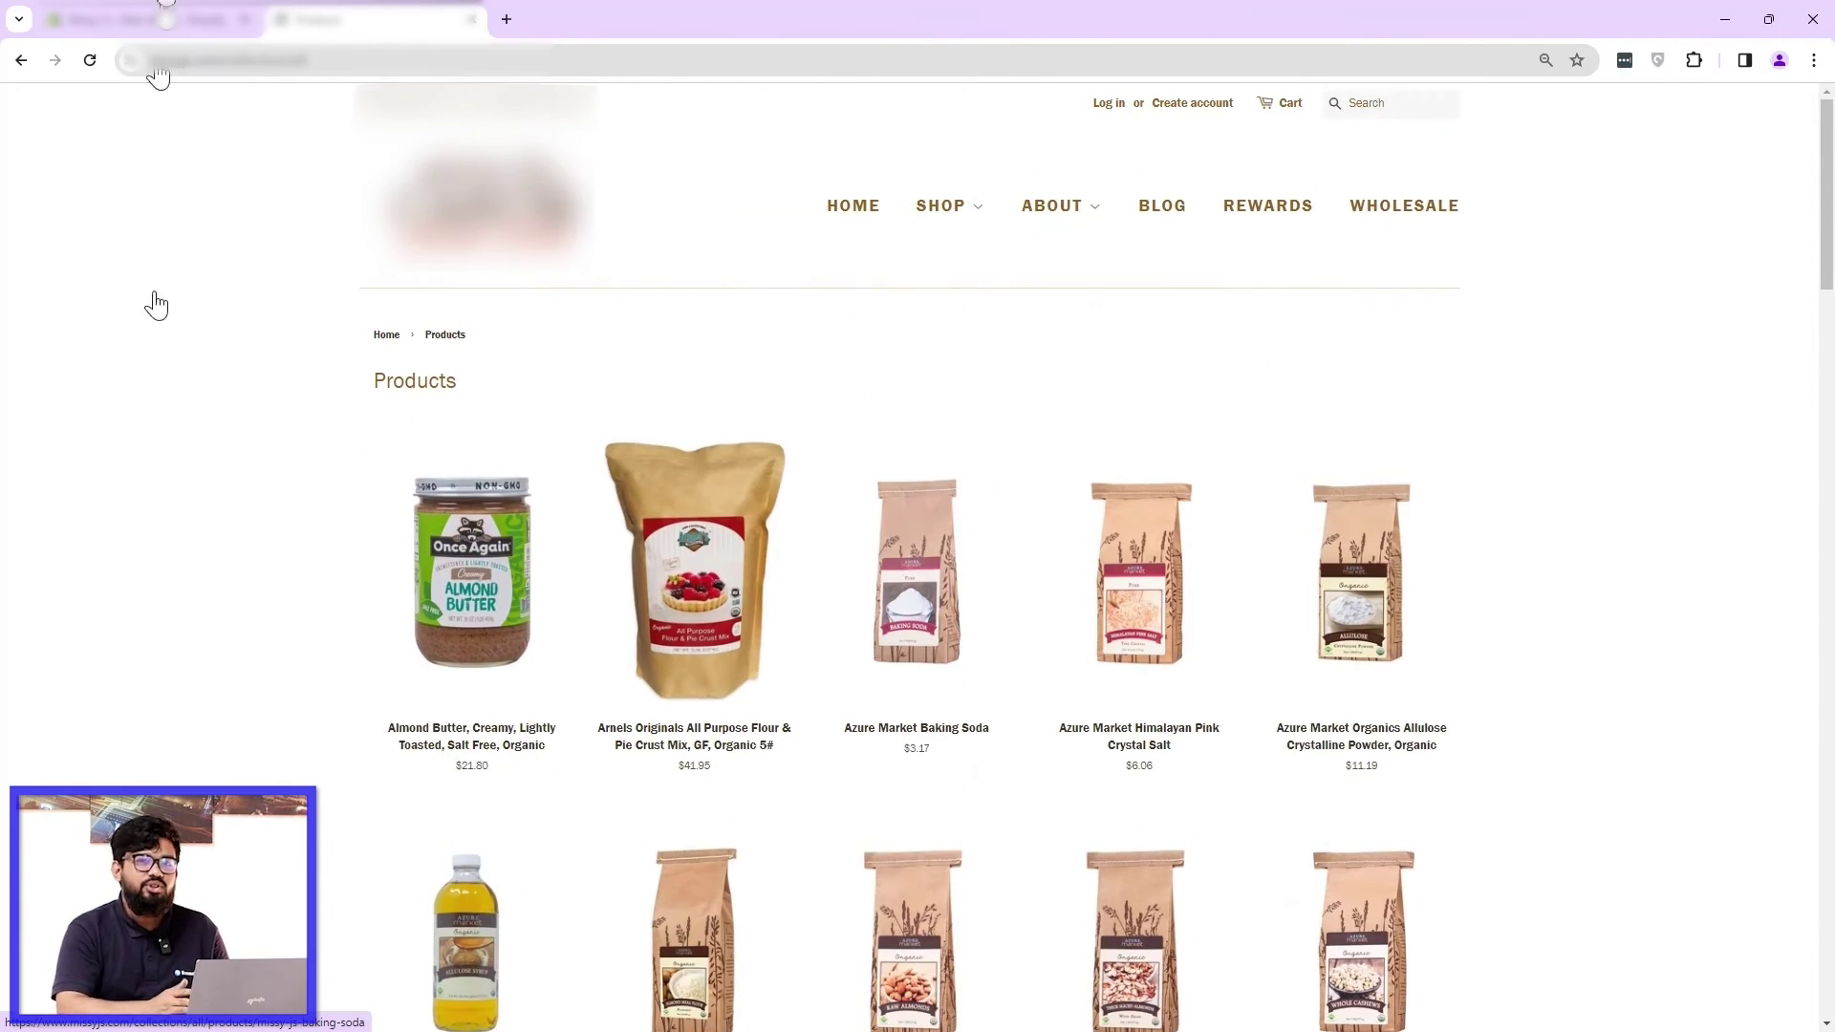